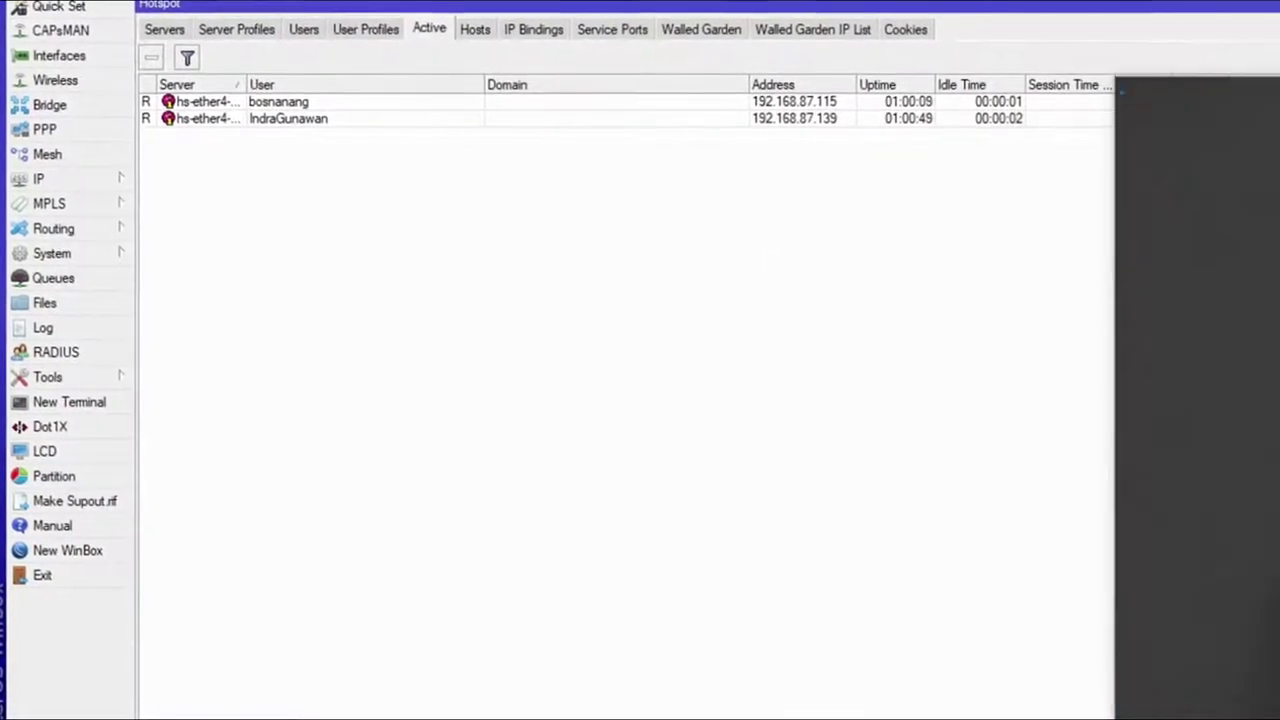
Step: Open the Windows list of available Wi-Fi networks from the taskbar
click(1229, 275)
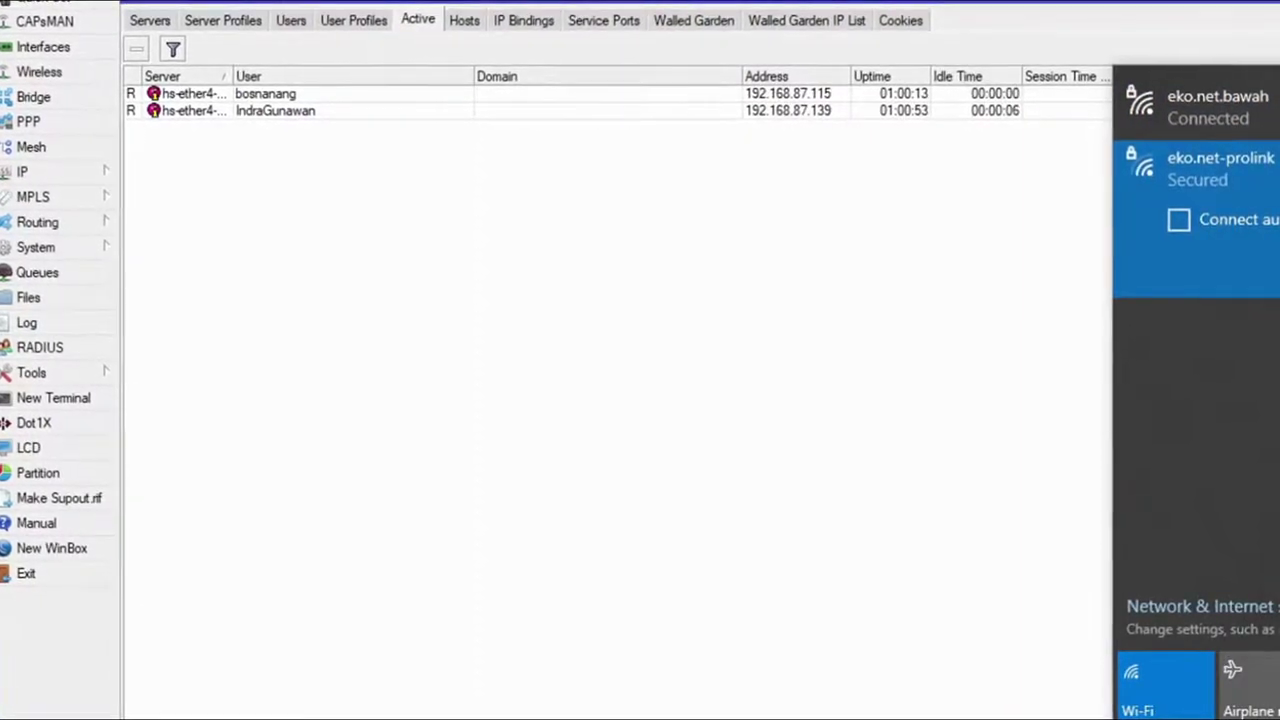
Step: Connect the laptop to the eko.net-prolink Wi-Fi network
click(1277, 262)
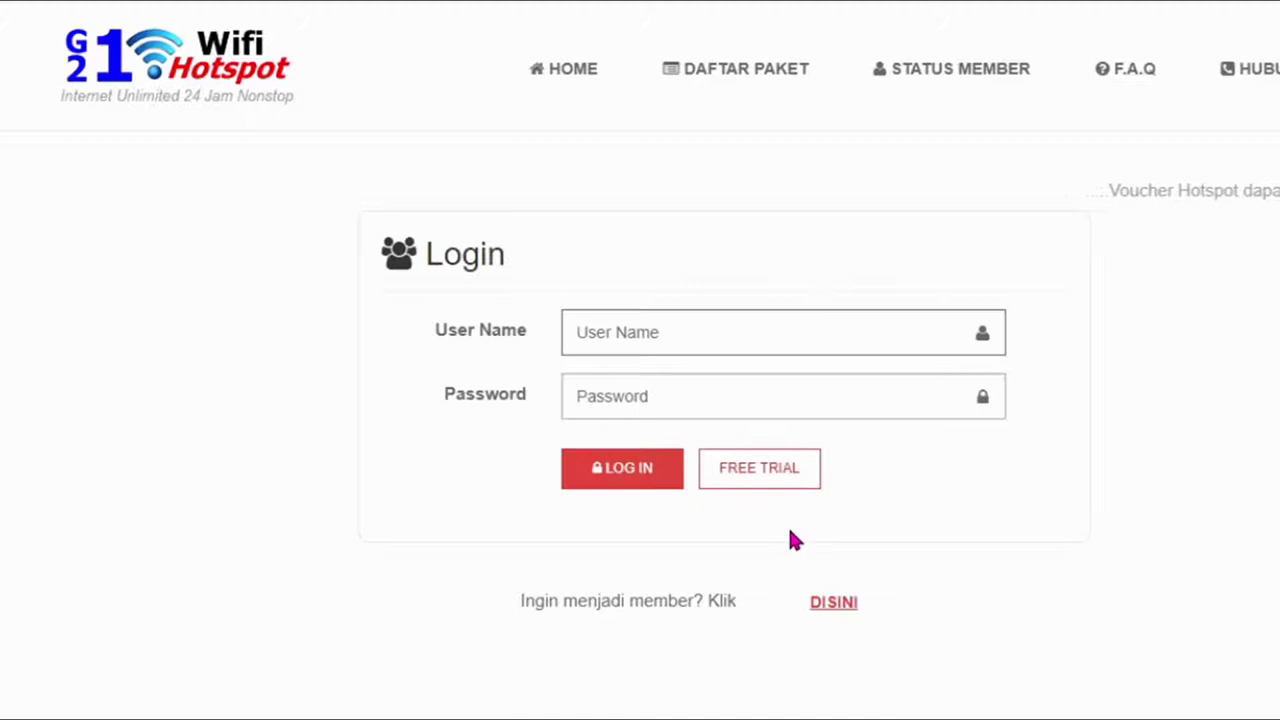
Step: Log in to the hotspot page with the saved admin username and the account password
click(811, 346)
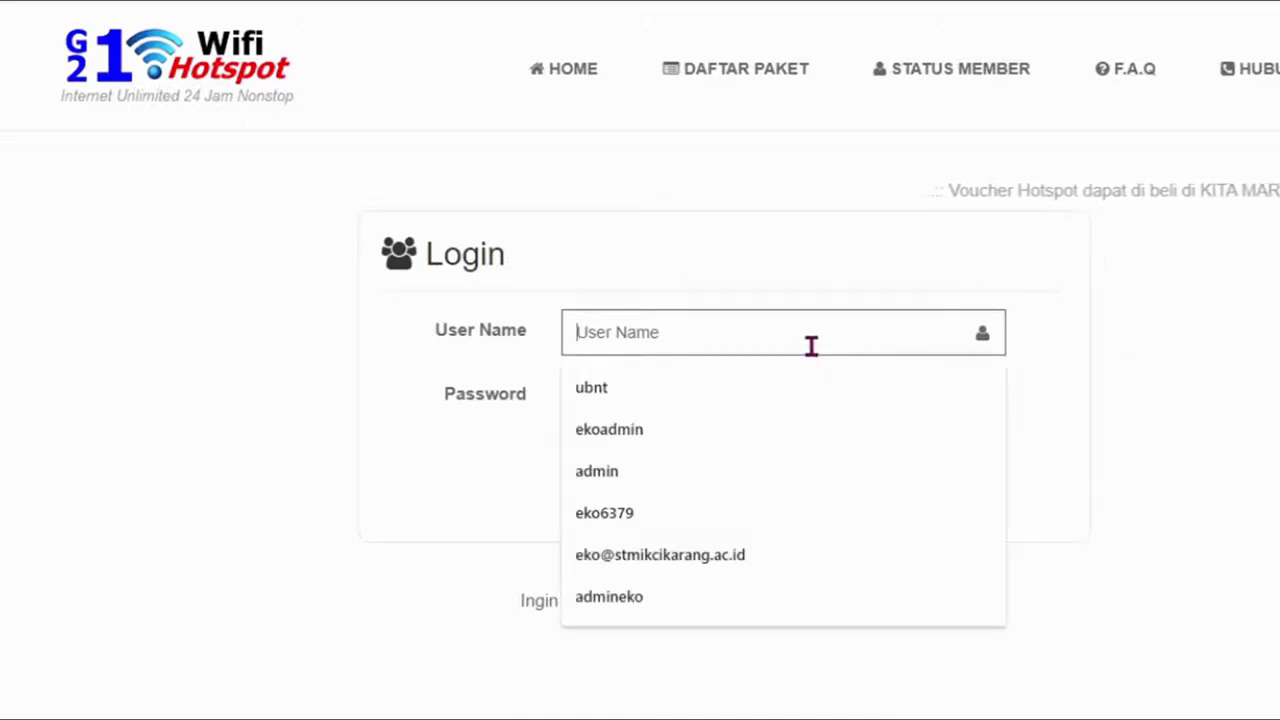
click(651, 480)
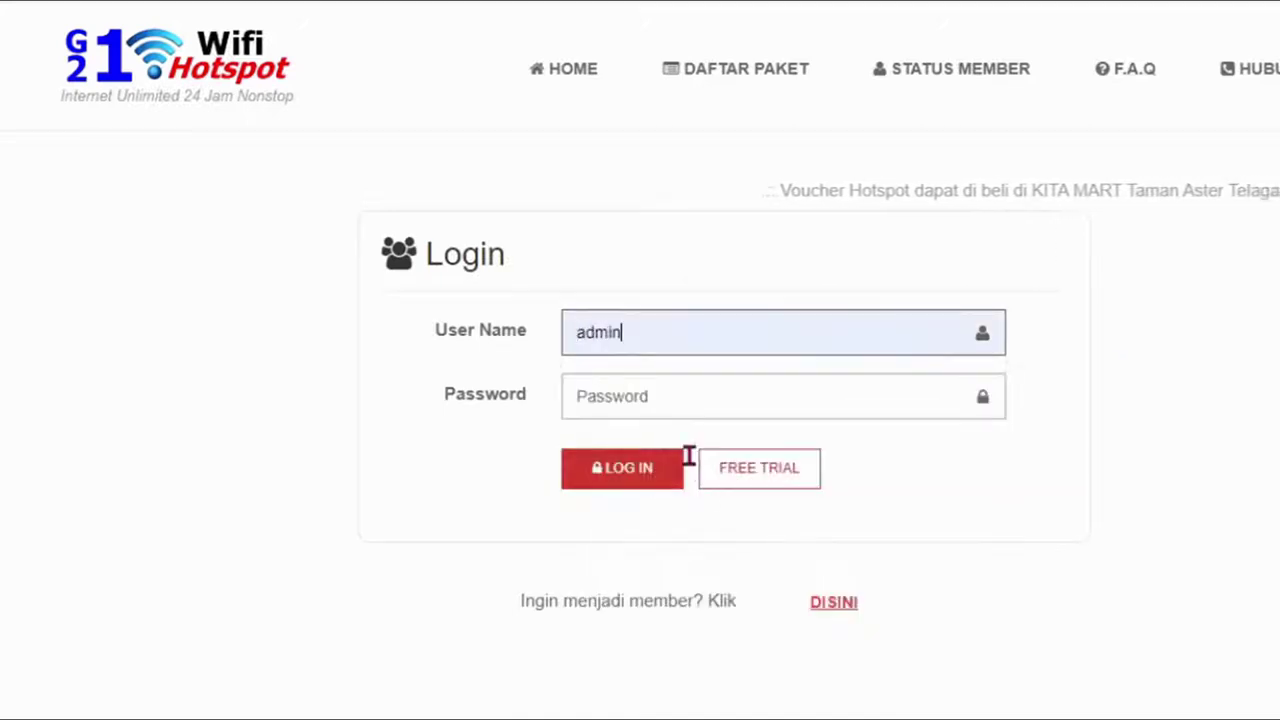
click(715, 398)
text(admi)
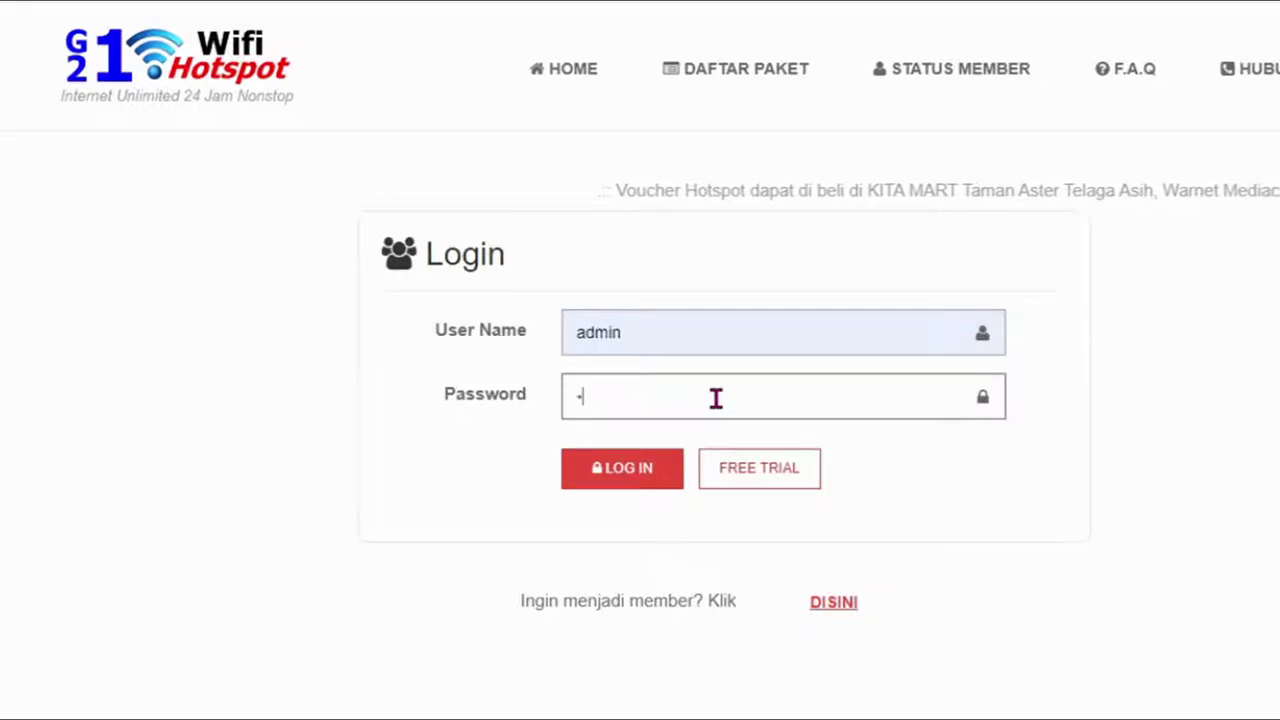
text(n12)
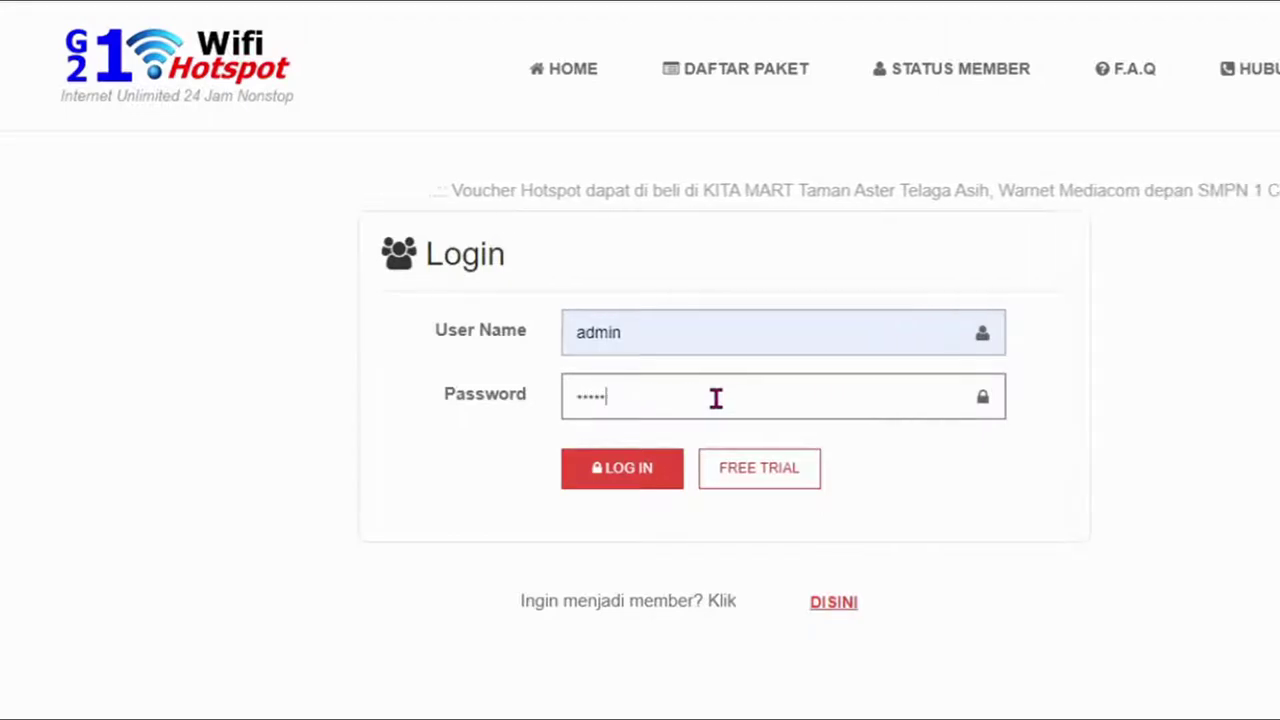
text(3)
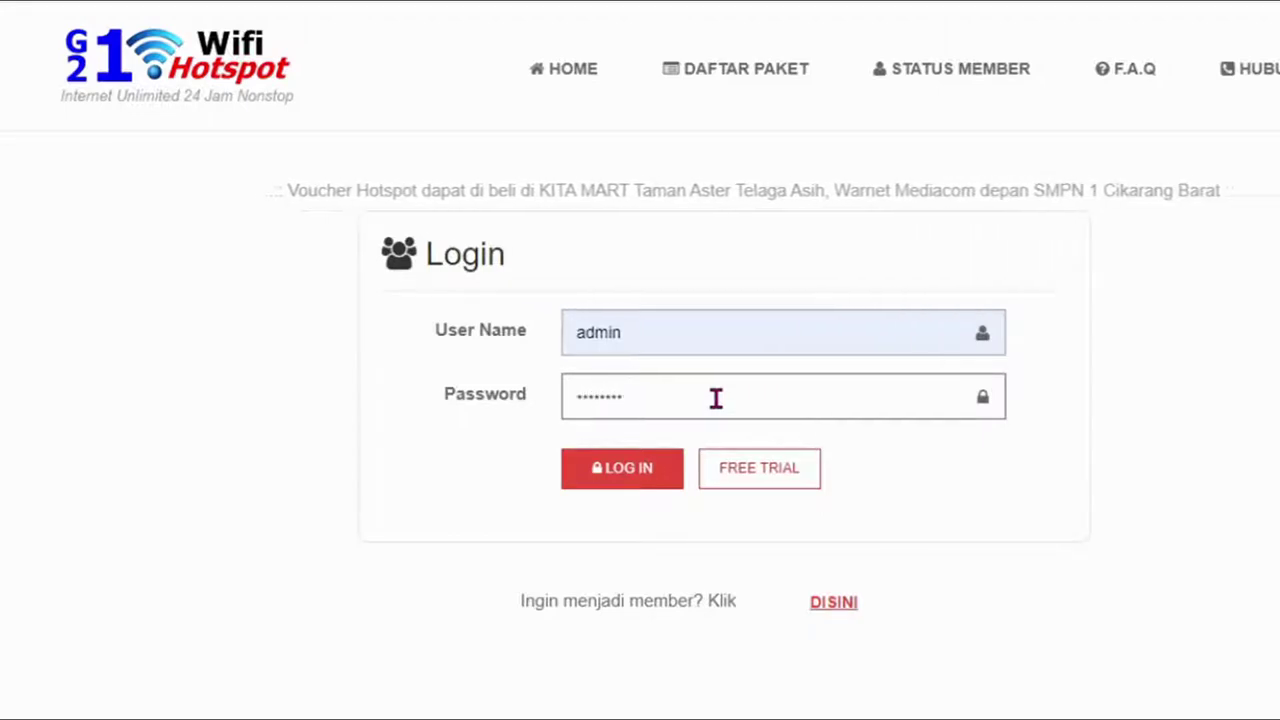
click(620, 478)
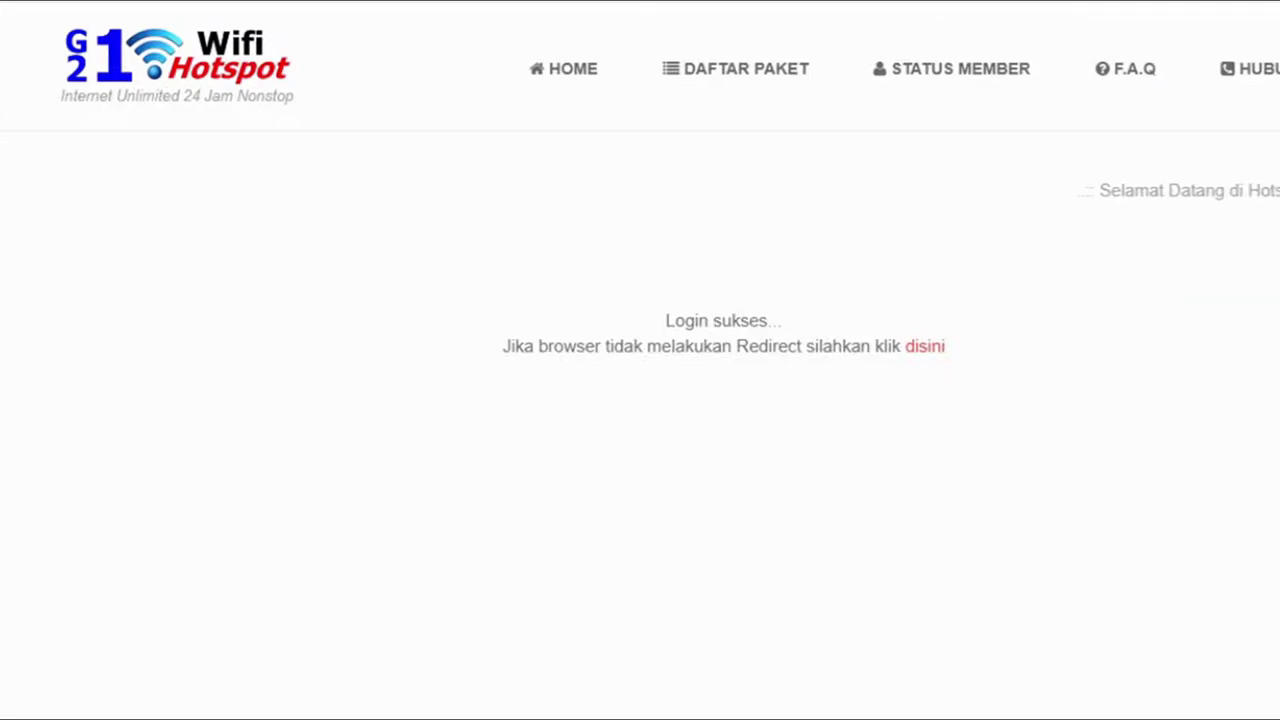
Step: Reconnect WinBox and copy MAC 90:61:0C:7F:07:19 from the admin active session
mouse_move(671, 694)
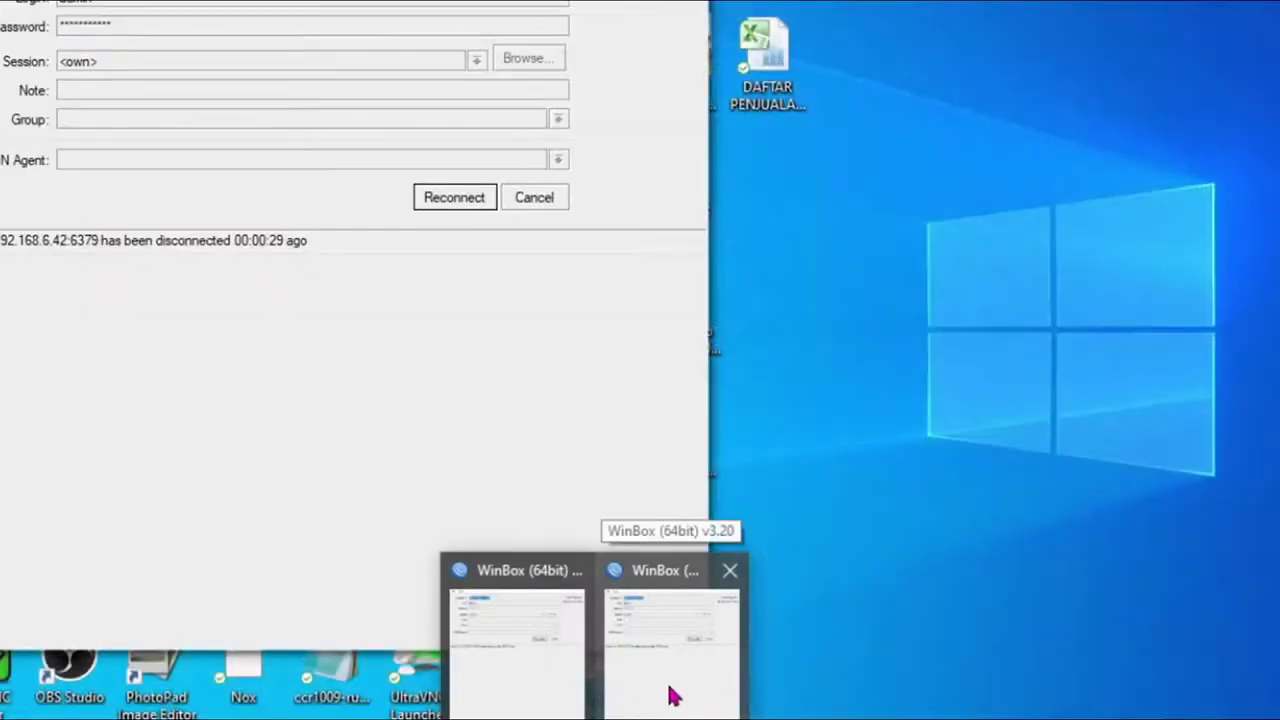
click(675, 694)
click(456, 204)
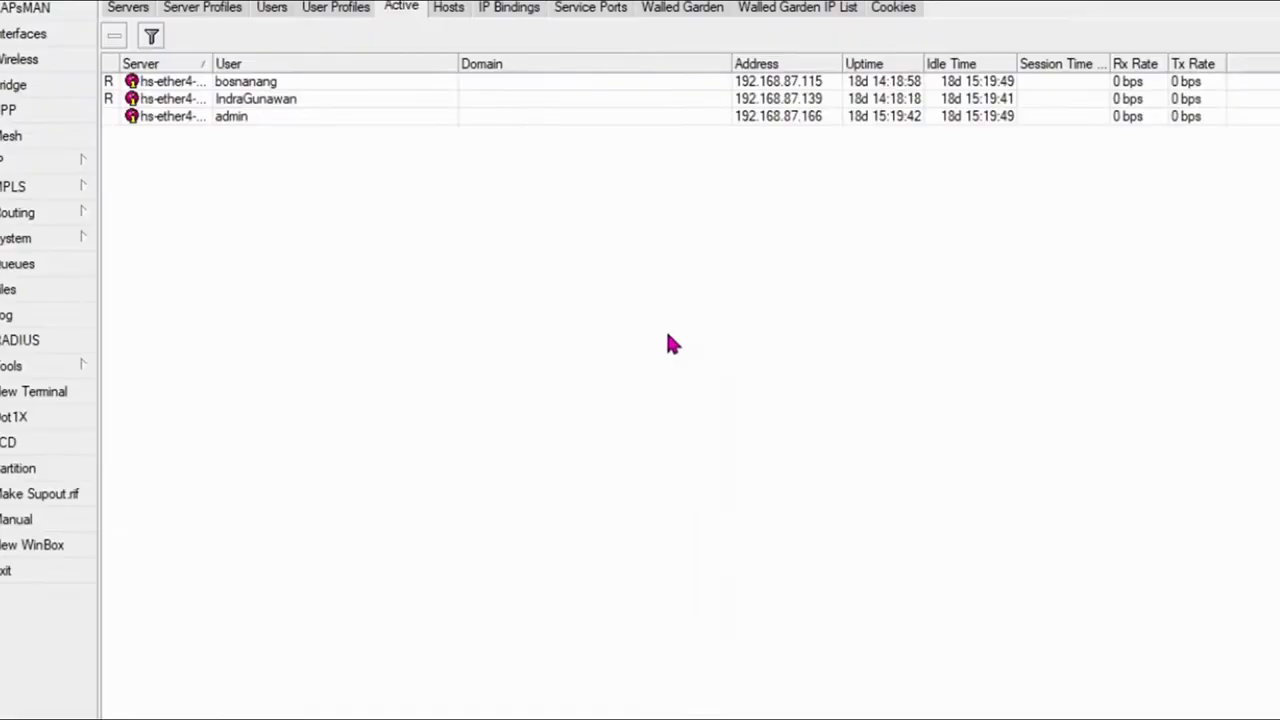
double_click(816, 116)
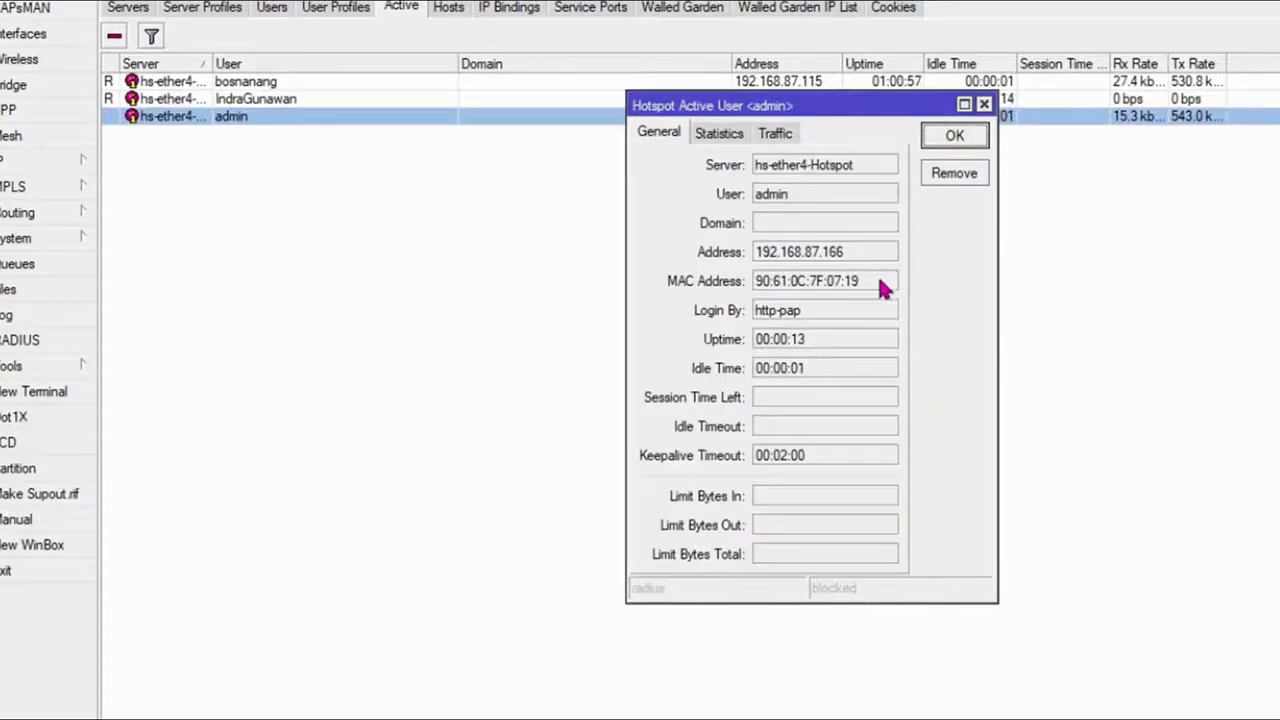
double_click(845, 281)
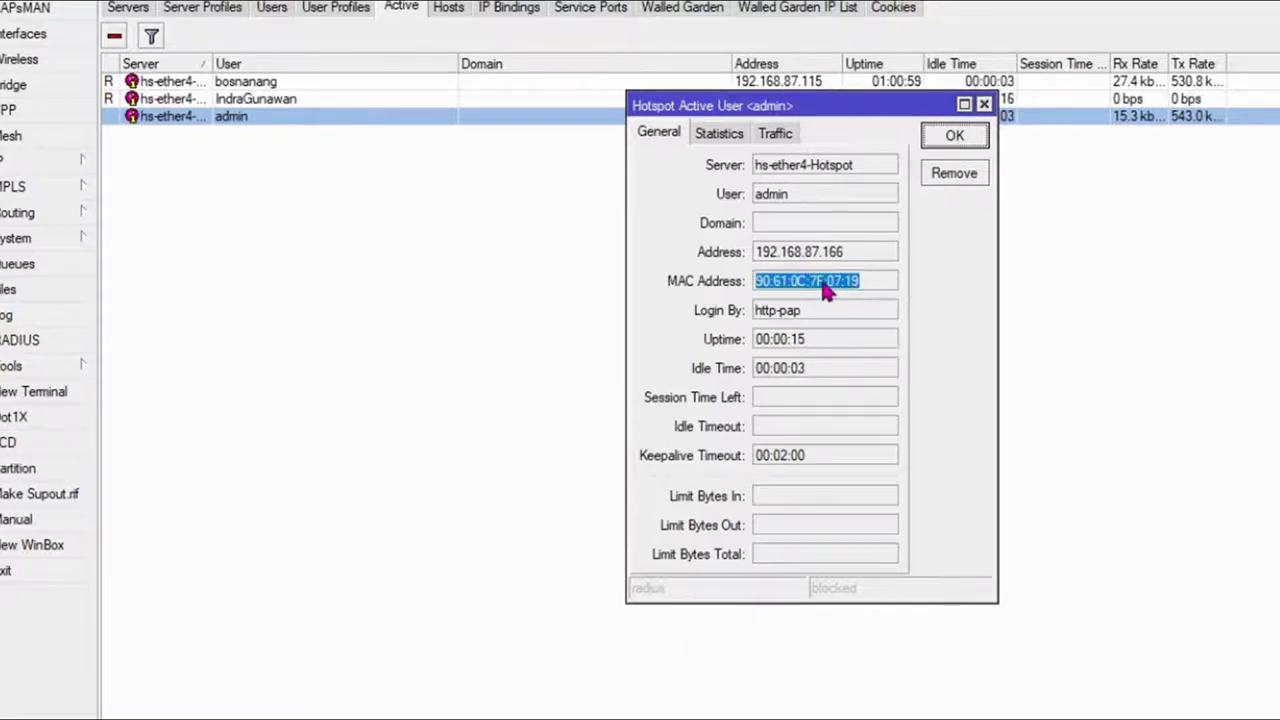
right_click(826, 287)
click(866, 293)
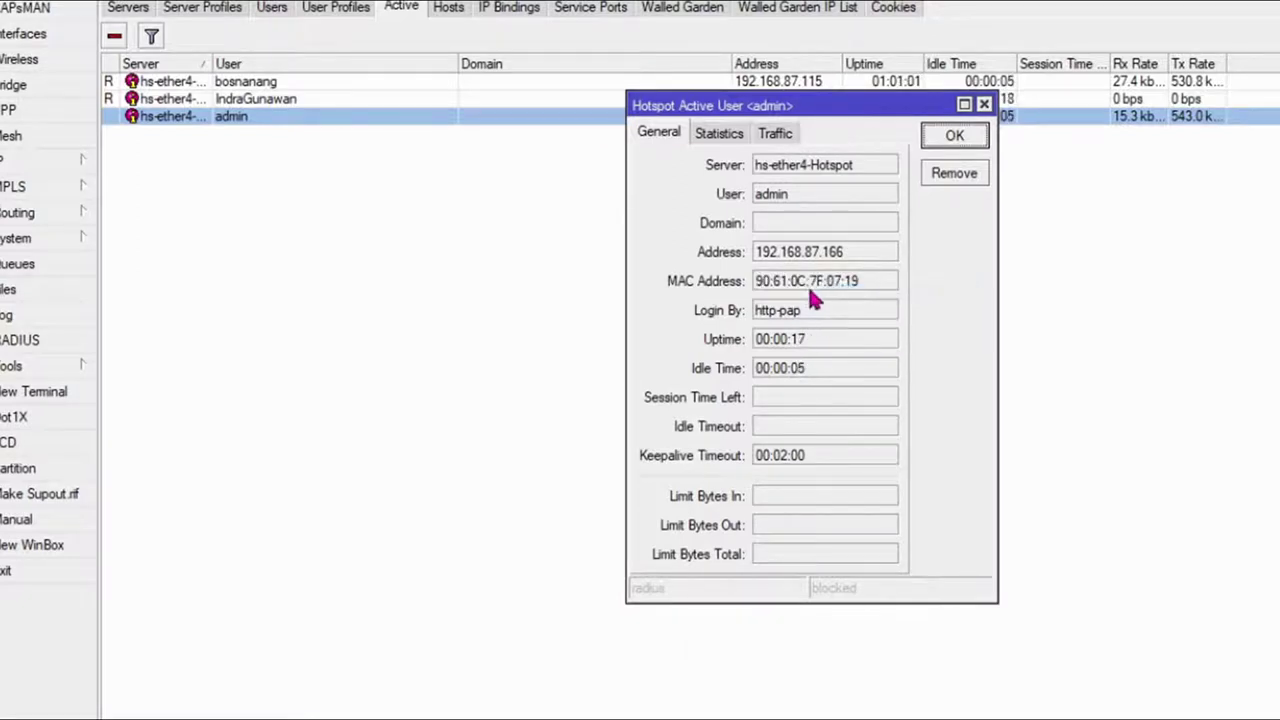
click(963, 139)
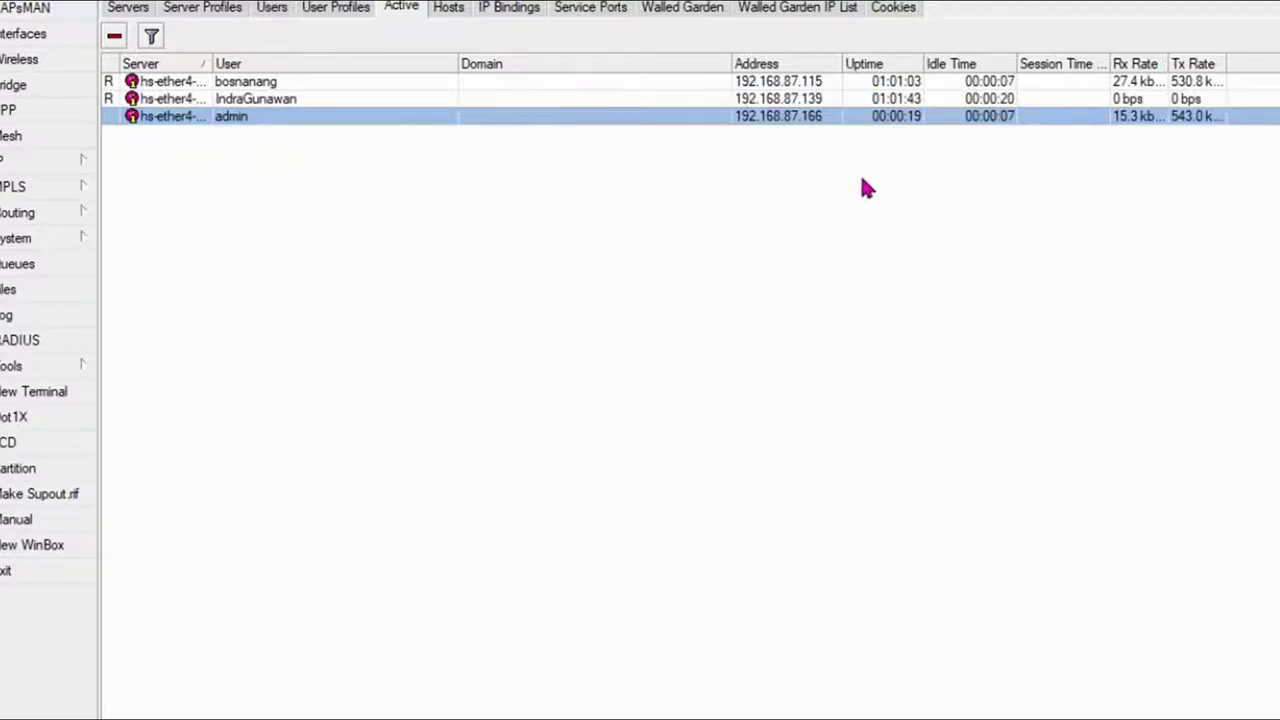
Step: Go to the Hotspot IP Bindings list and start a new binding
click(520, 8)
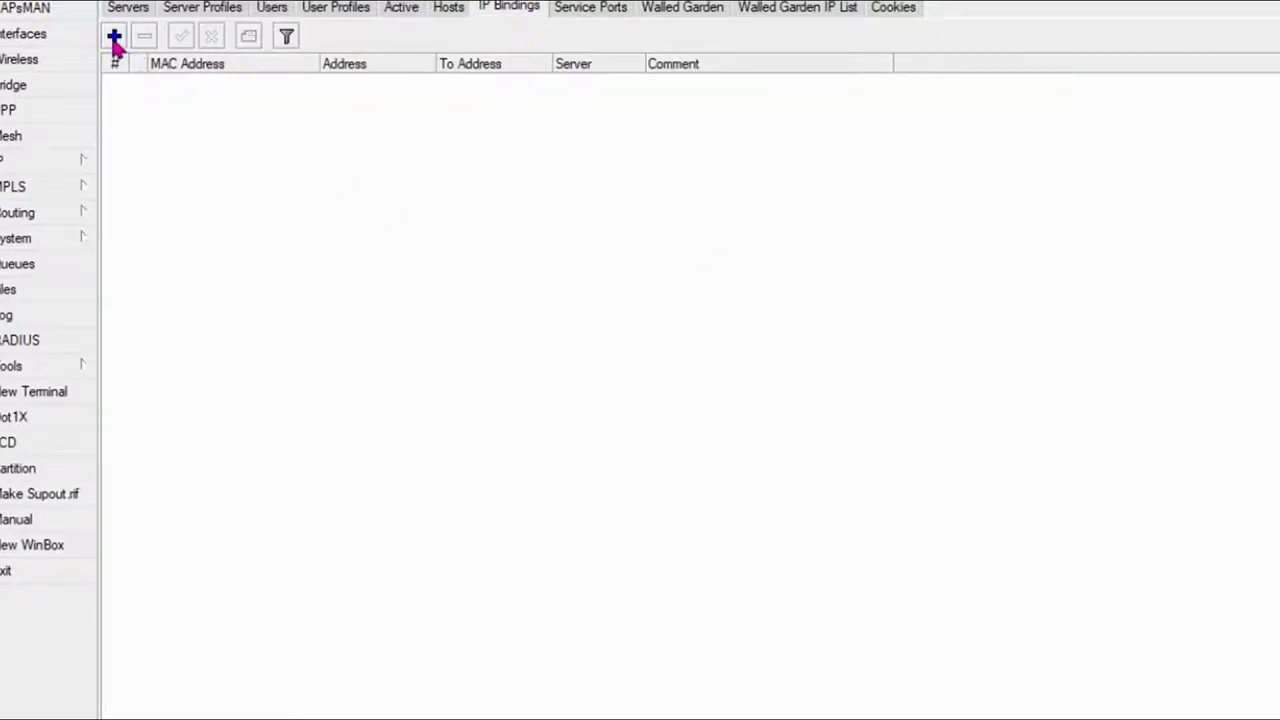
click(449, 8)
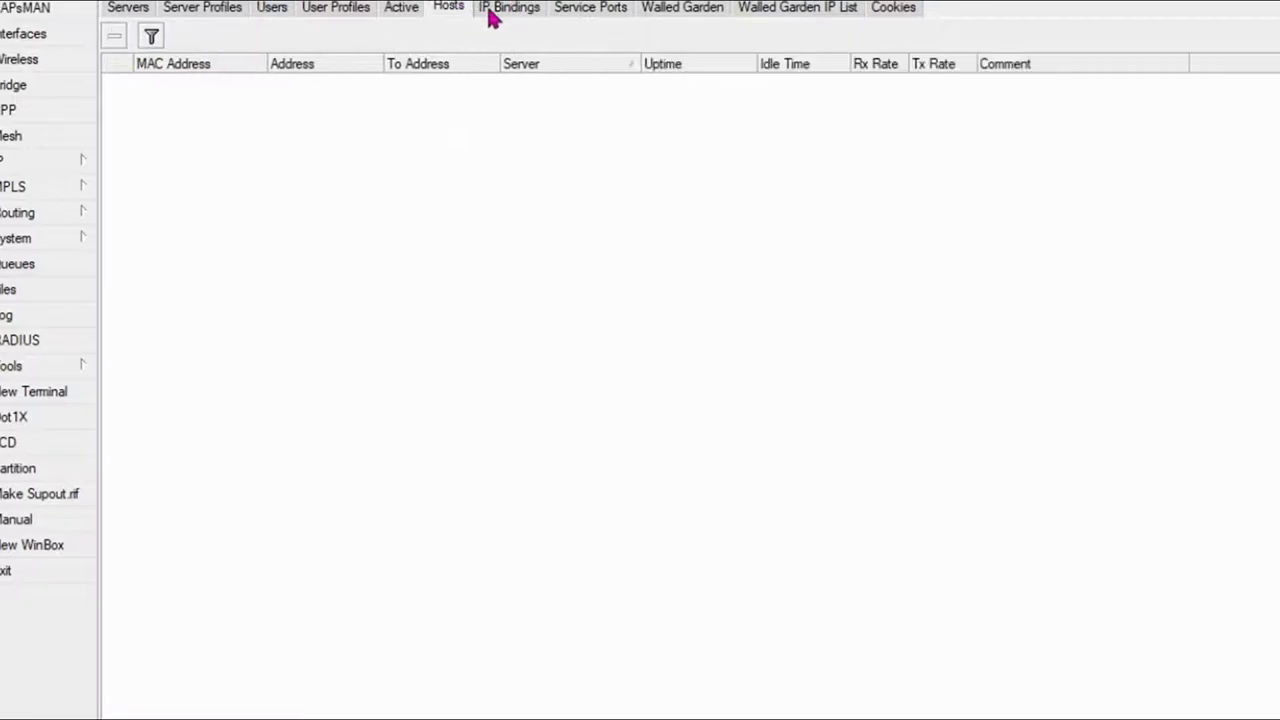
click(400, 14)
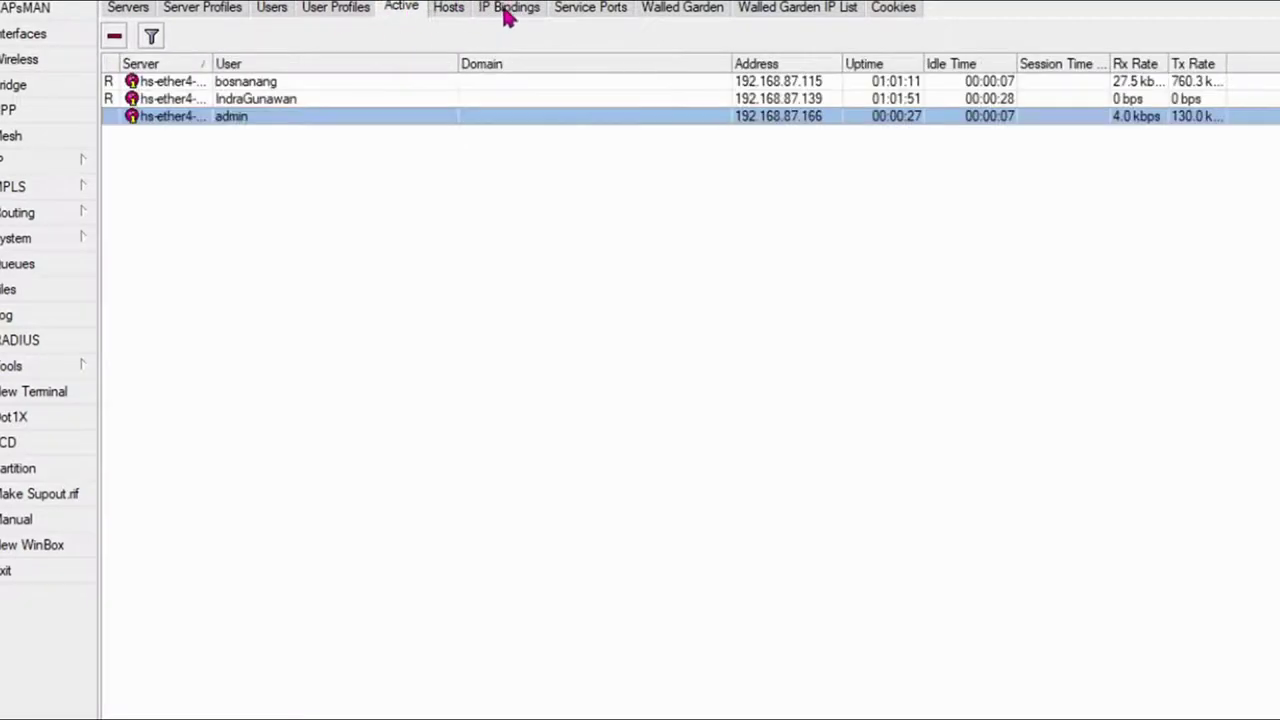
click(508, 10)
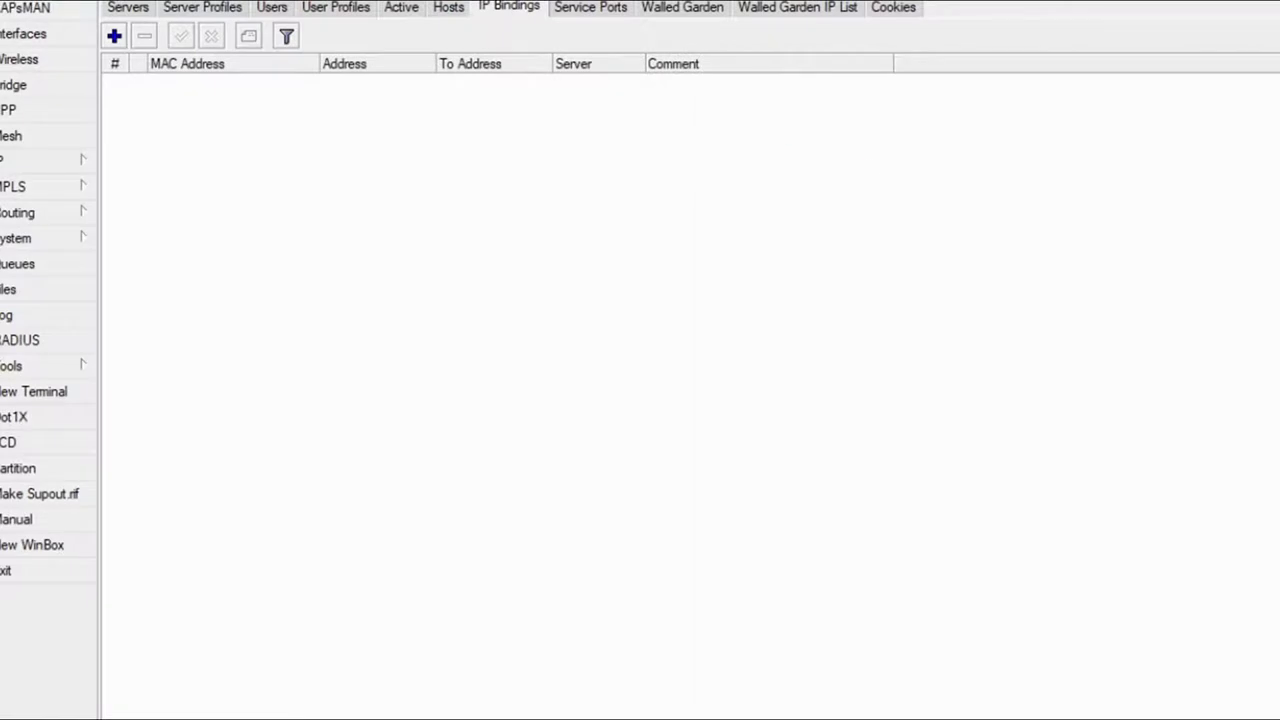
click(114, 36)
double_click(590, 256)
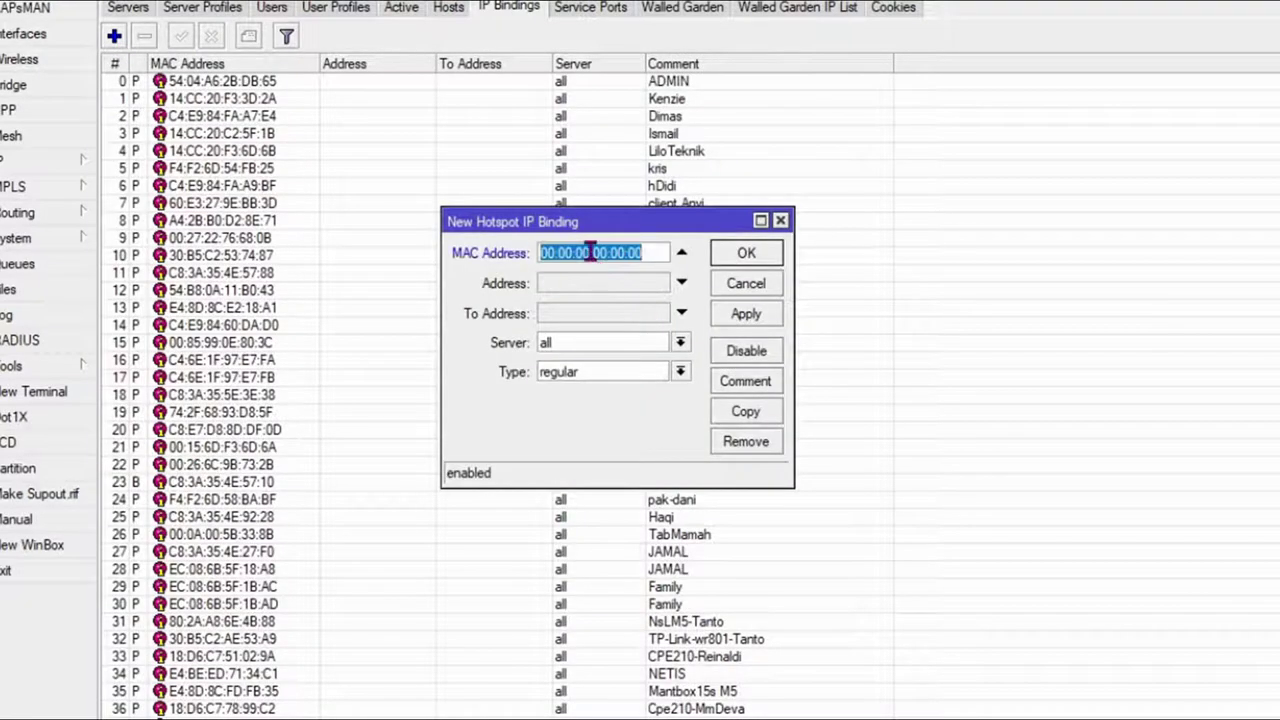
right_click(600, 256)
click(648, 314)
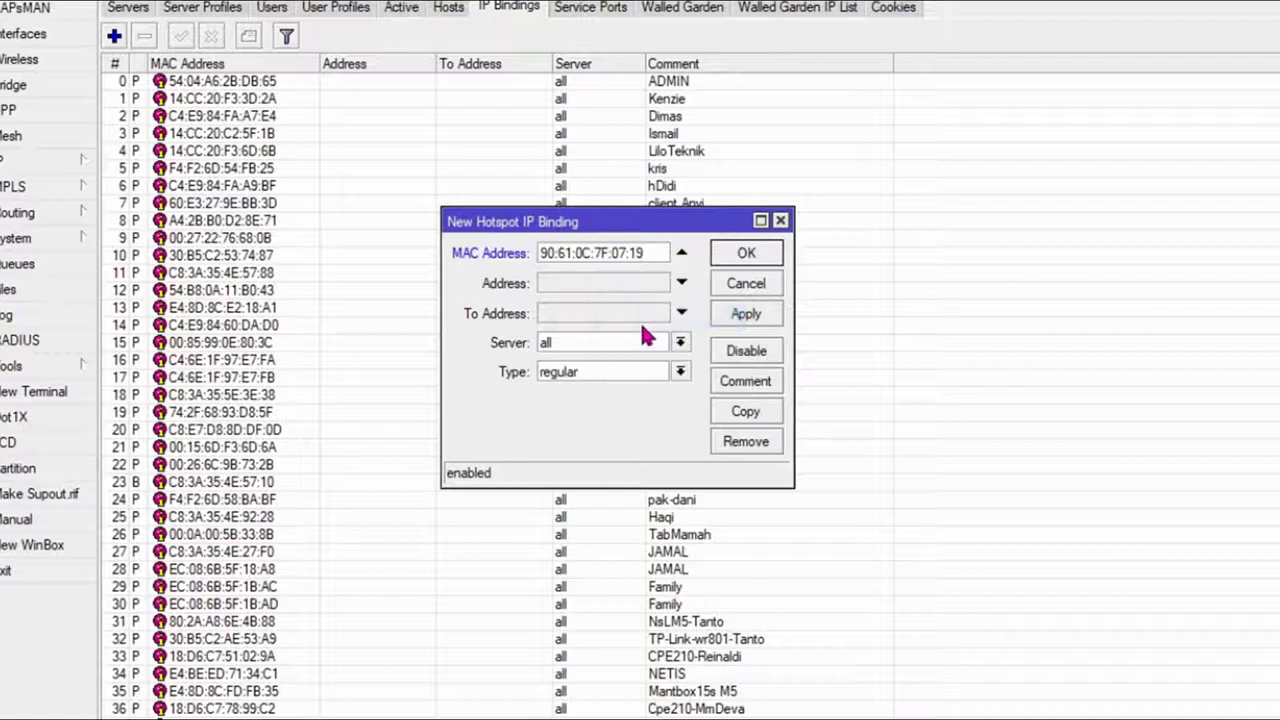
click(680, 371)
click(657, 409)
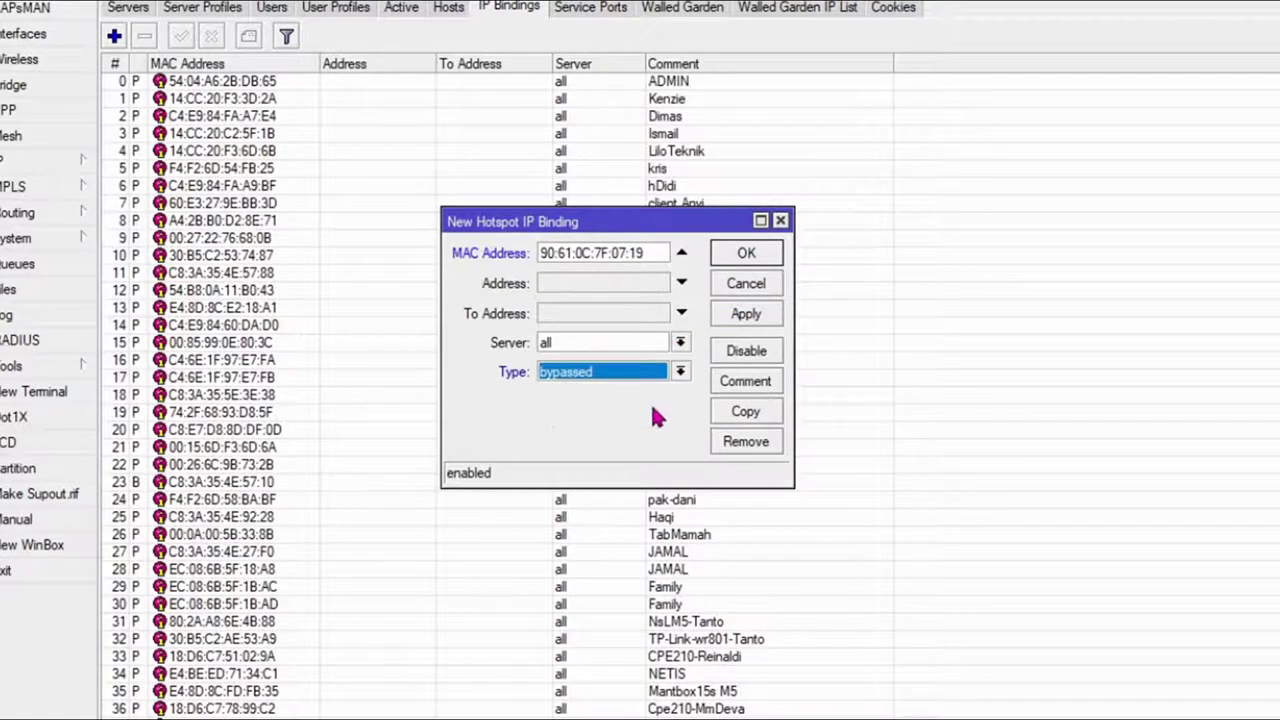
click(746, 314)
Step: Comment the binding eko-net-prolink and save it
click(748, 384)
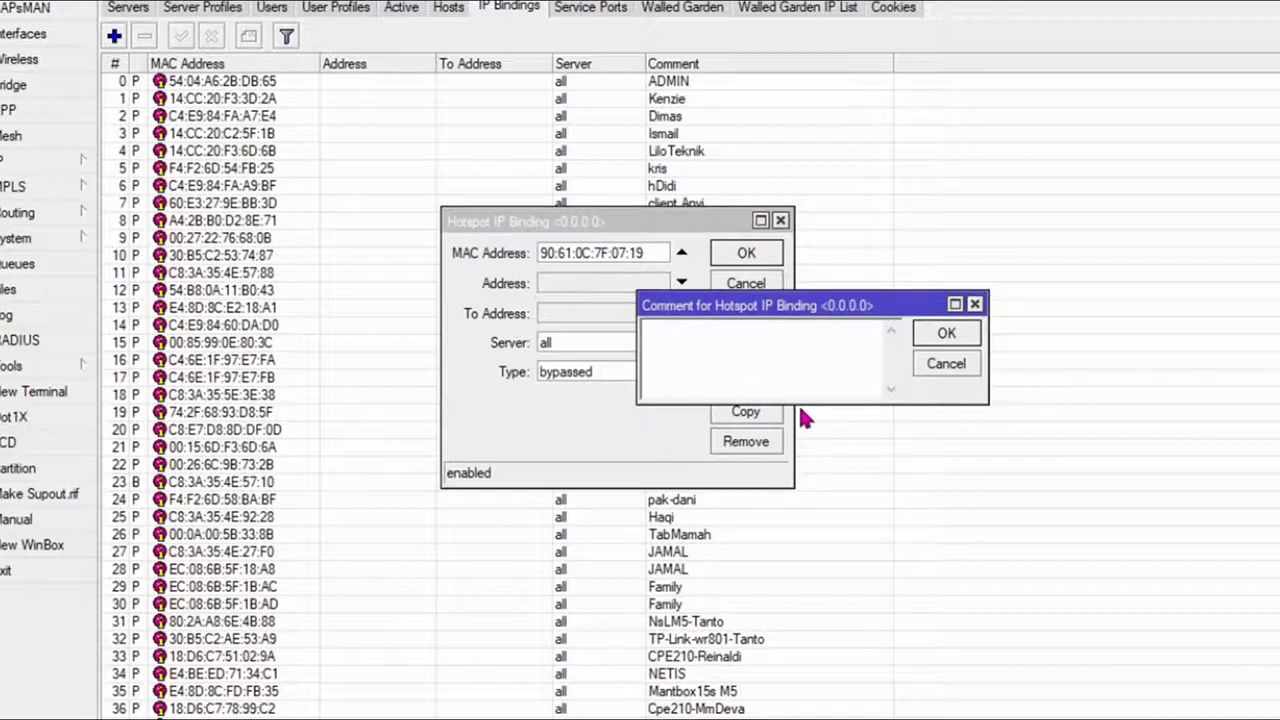
text(eko-net-prolink)
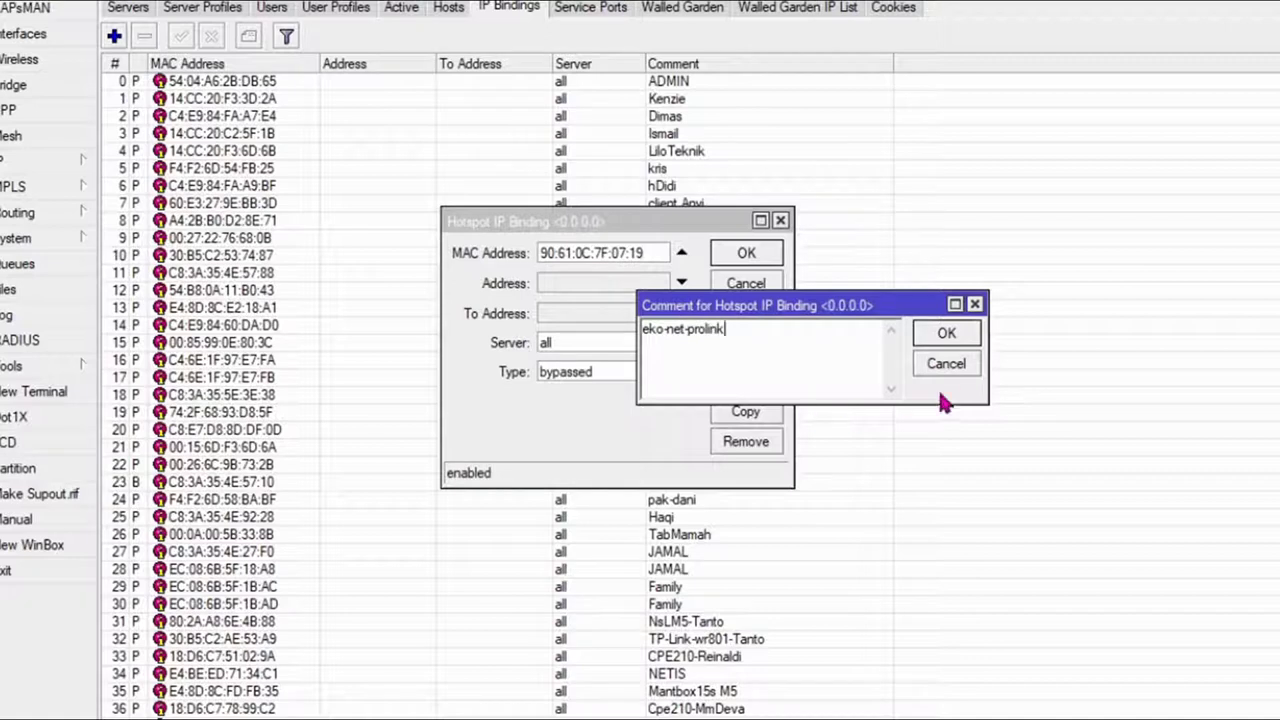
click(944, 334)
click(752, 254)
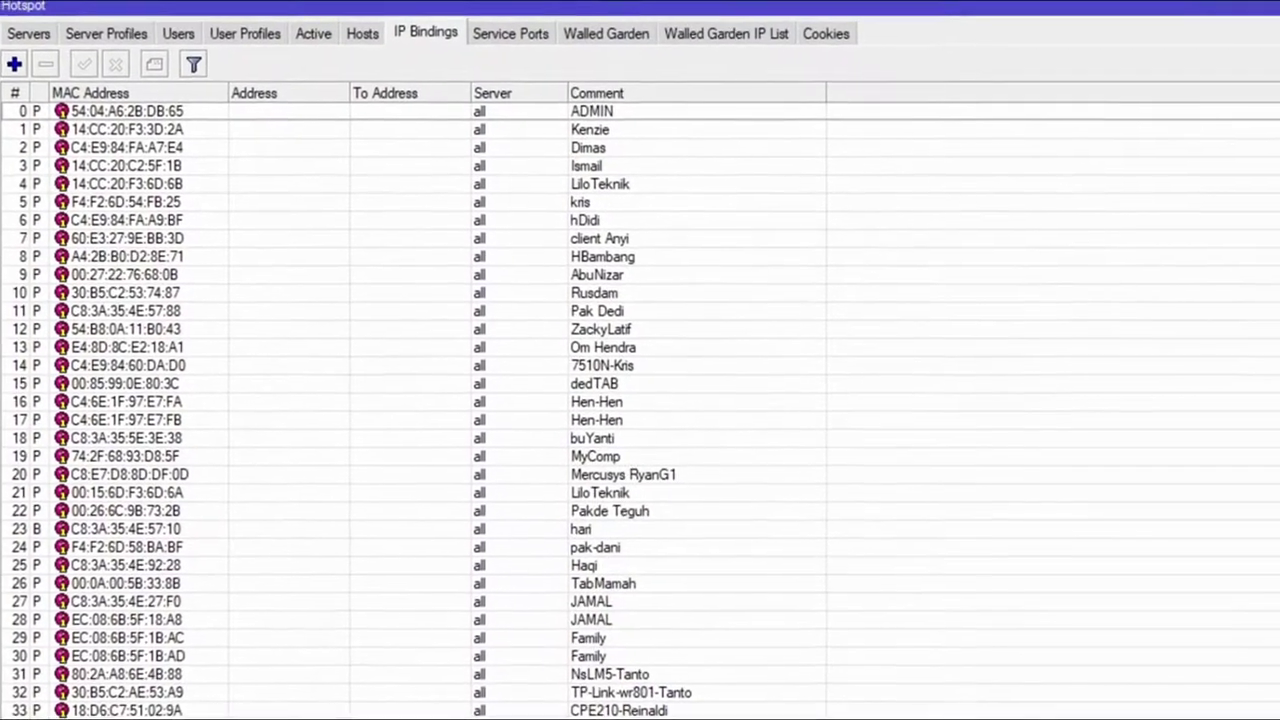
Step: In IP > DHCP Server Leases, make the 192.168.87.166 lease static
click(20, 175)
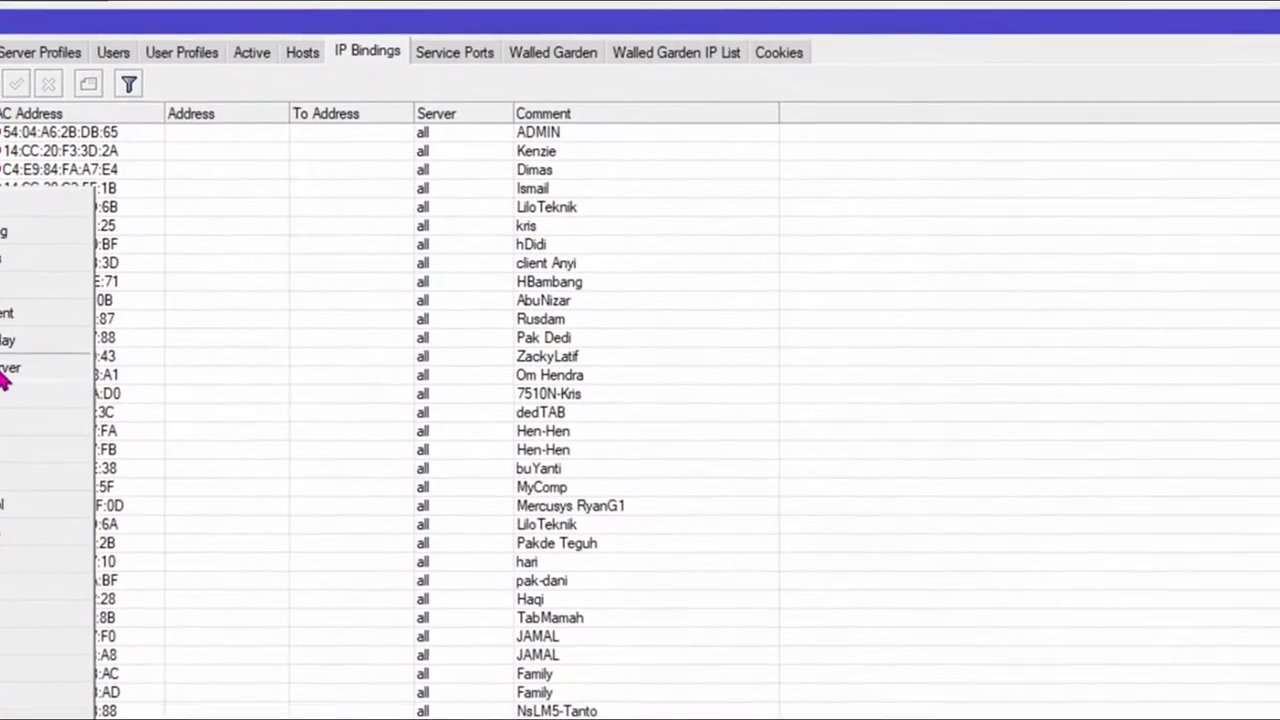
click(30, 347)
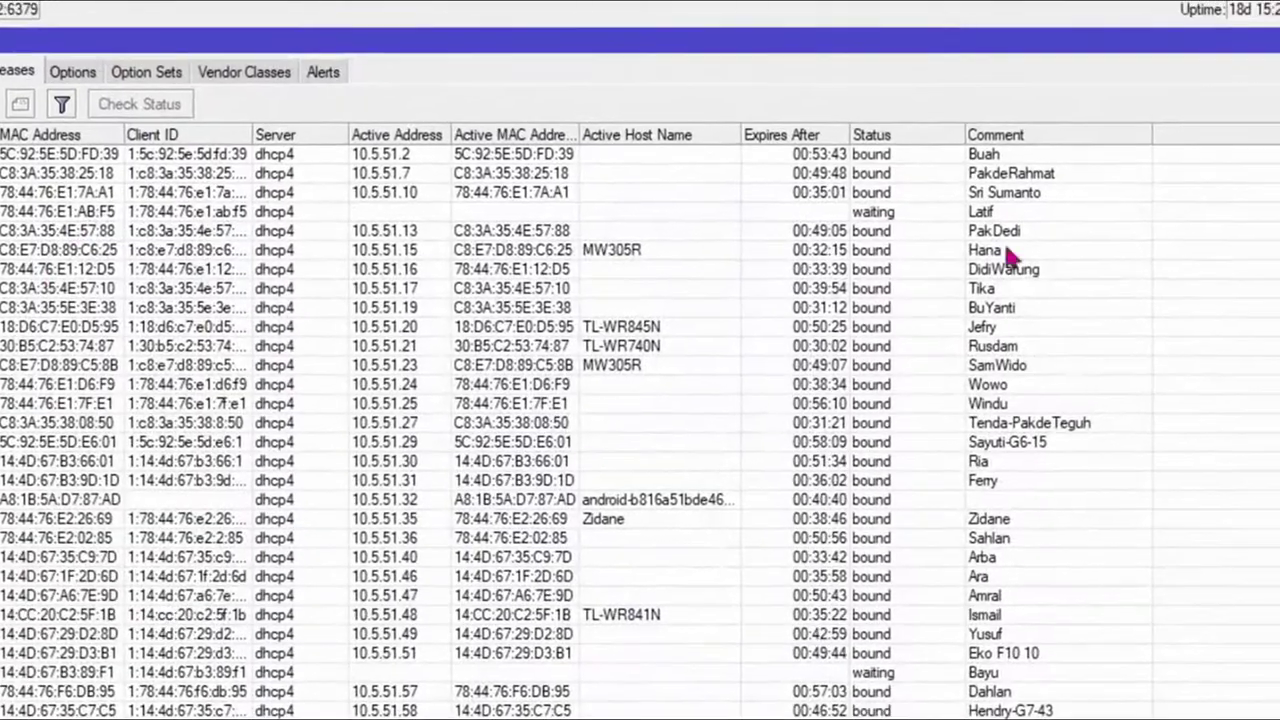
scroll(1275, 305, down, 10)
scroll(1125, 475, down, 4)
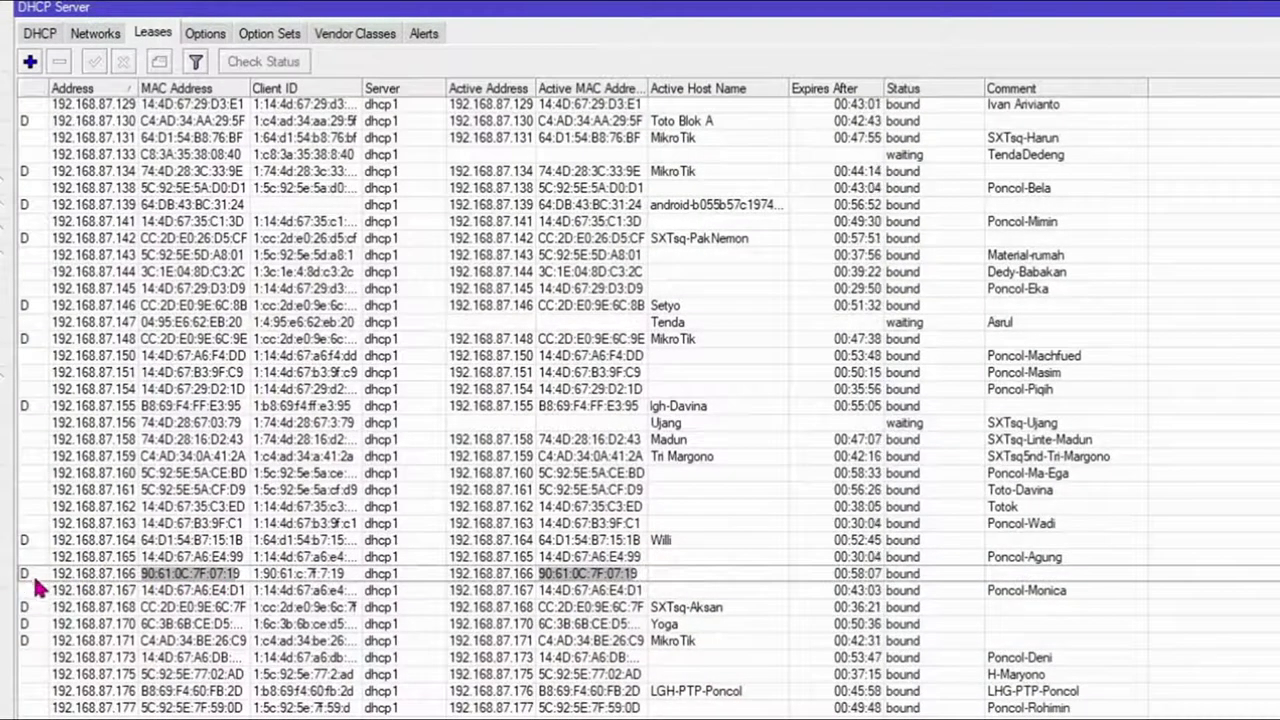
click(114, 577)
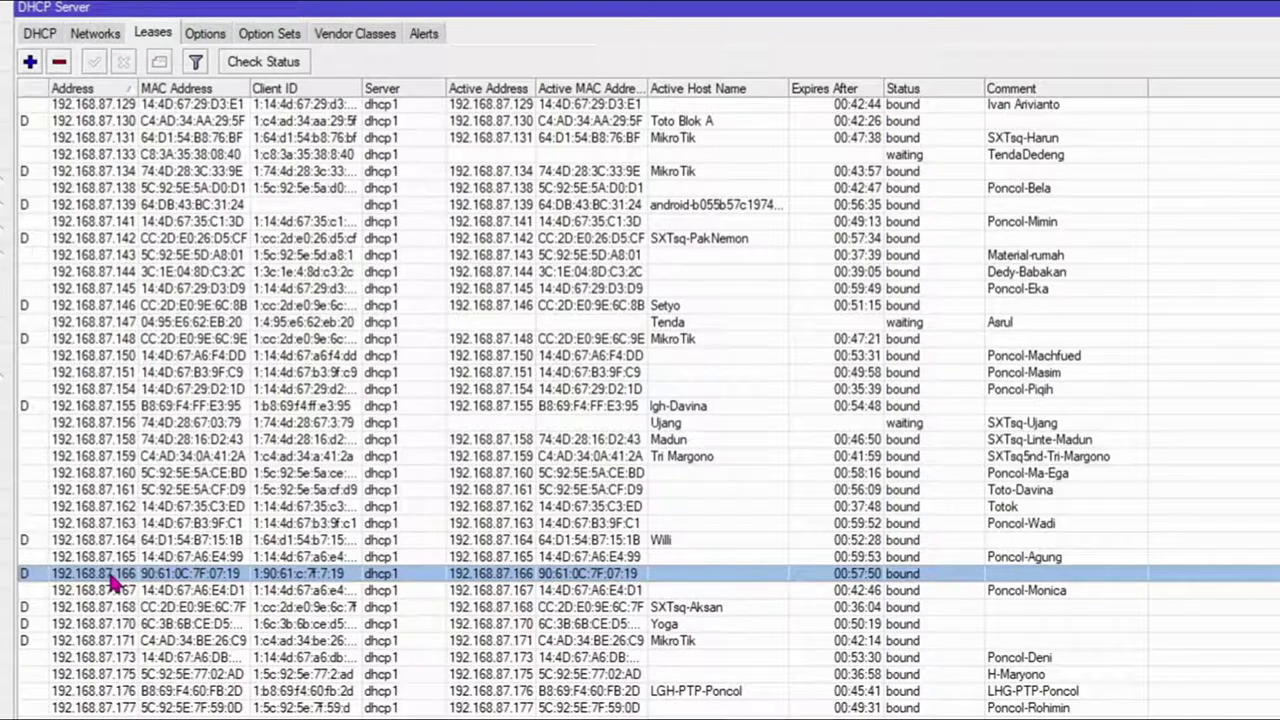
right_click(112, 578)
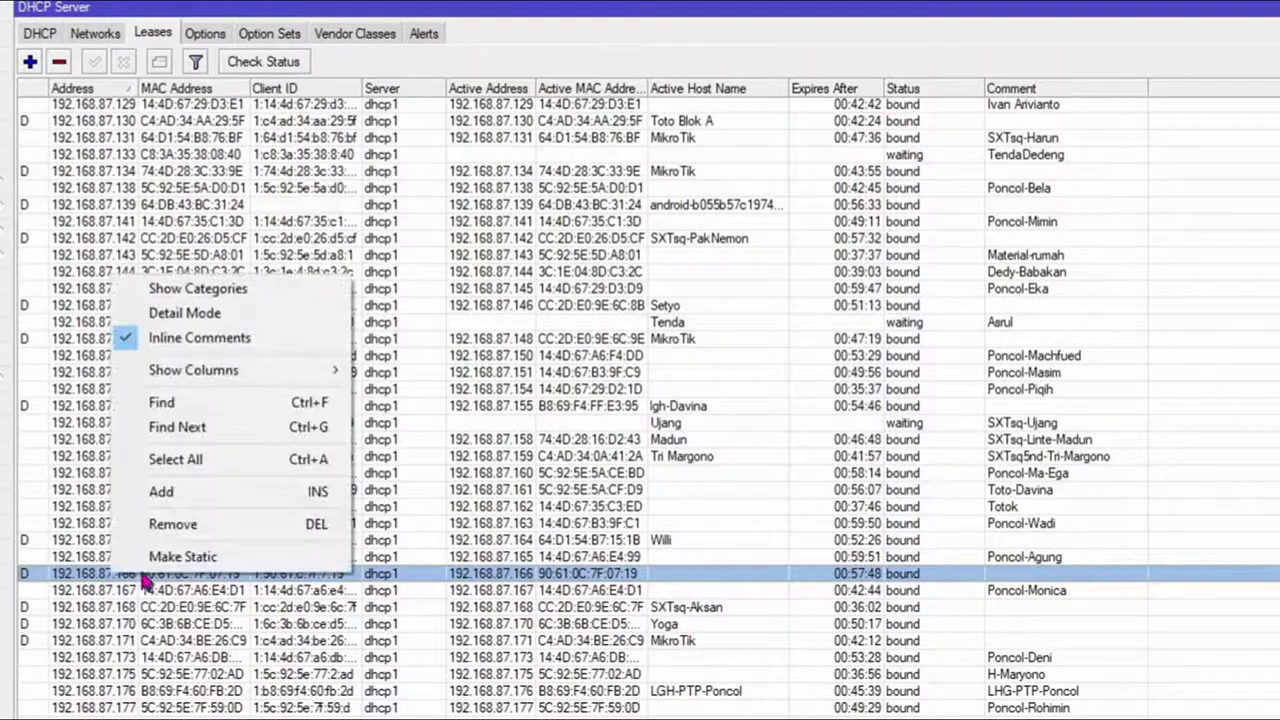
click(157, 565)
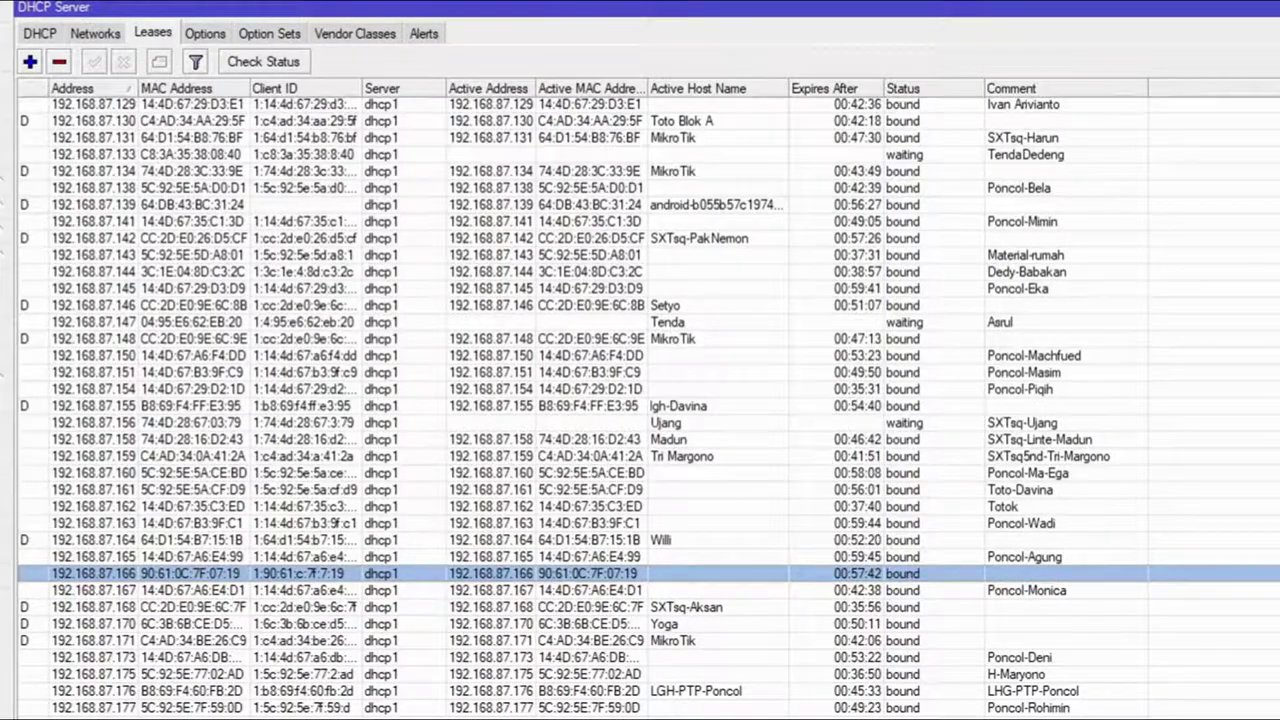
Step: Turn inline comments off in the lease list, then back on
right_click(1153, 100)
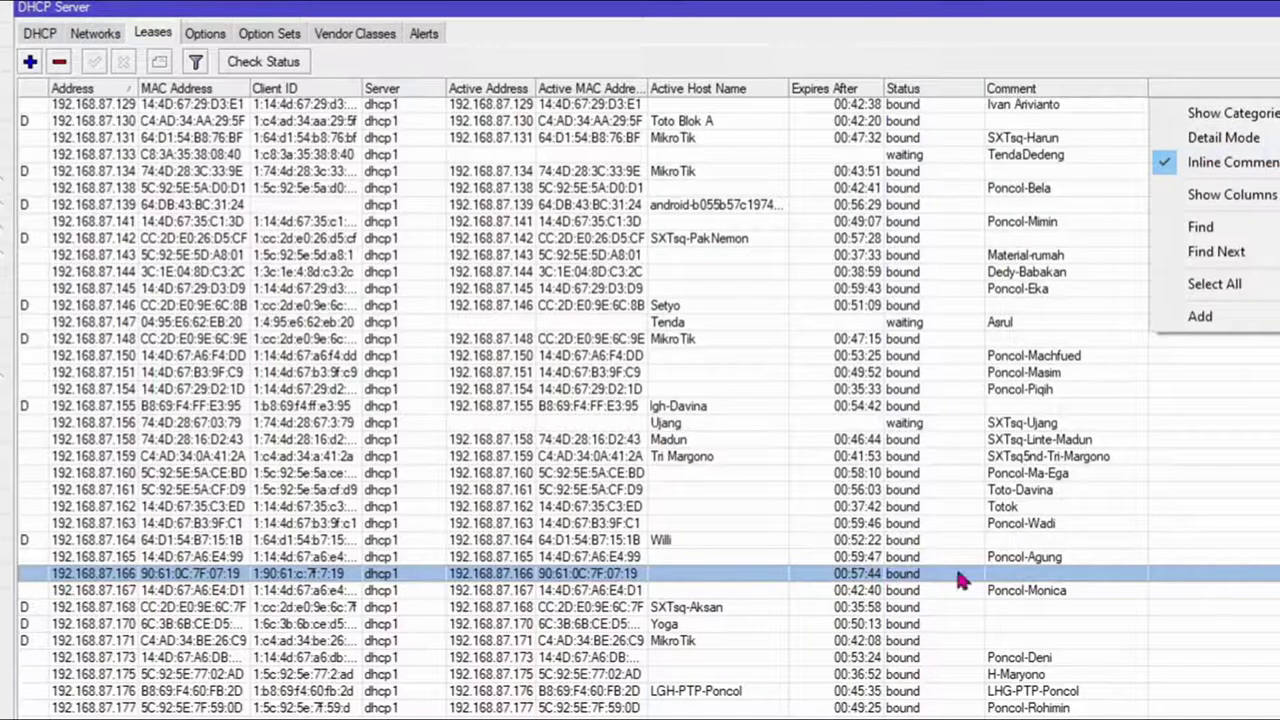
click(1240, 163)
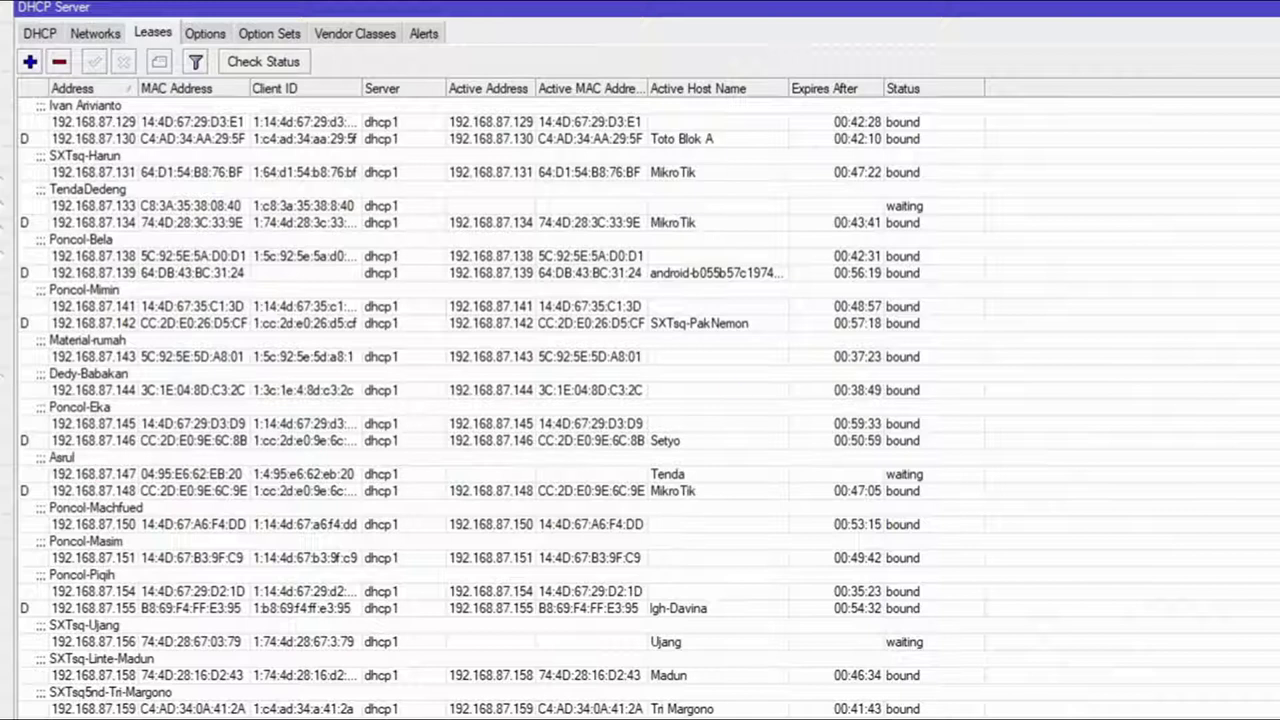
right_click(1150, 98)
click(1235, 163)
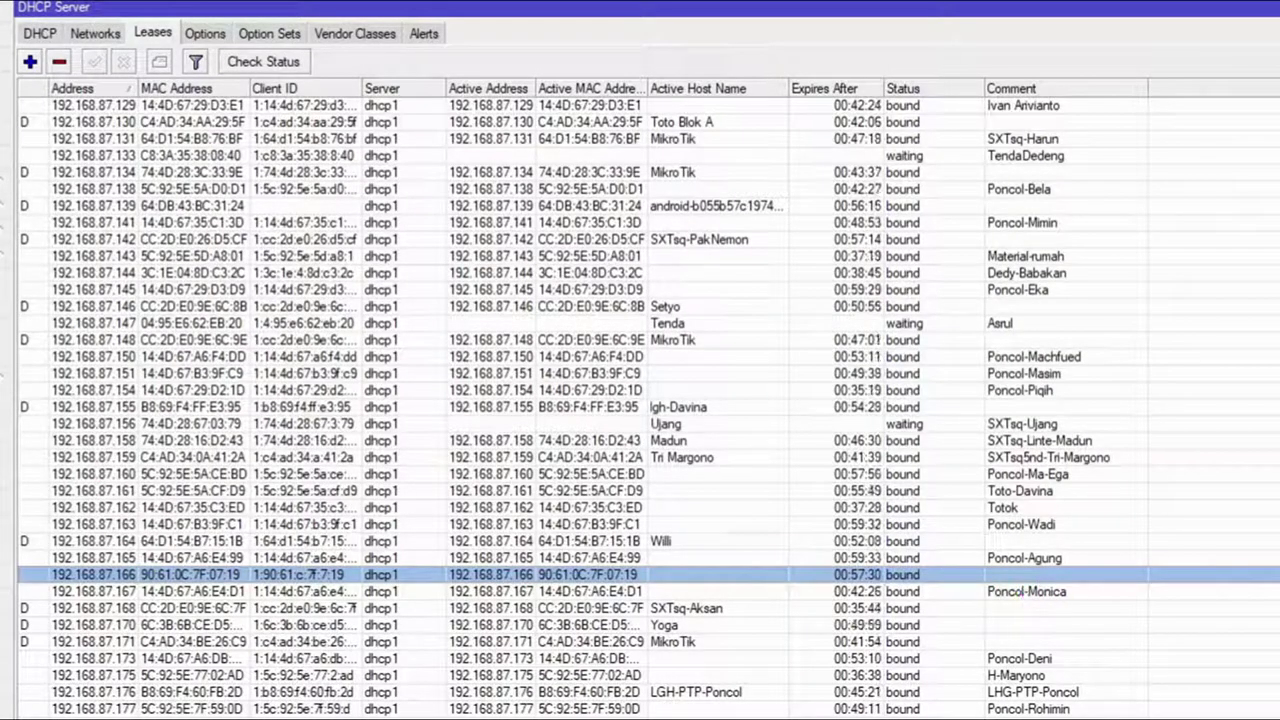
Step: Enter the comment eko-net-prolink on the 192.168.87.166 DHCP lease
right_click(231, 576)
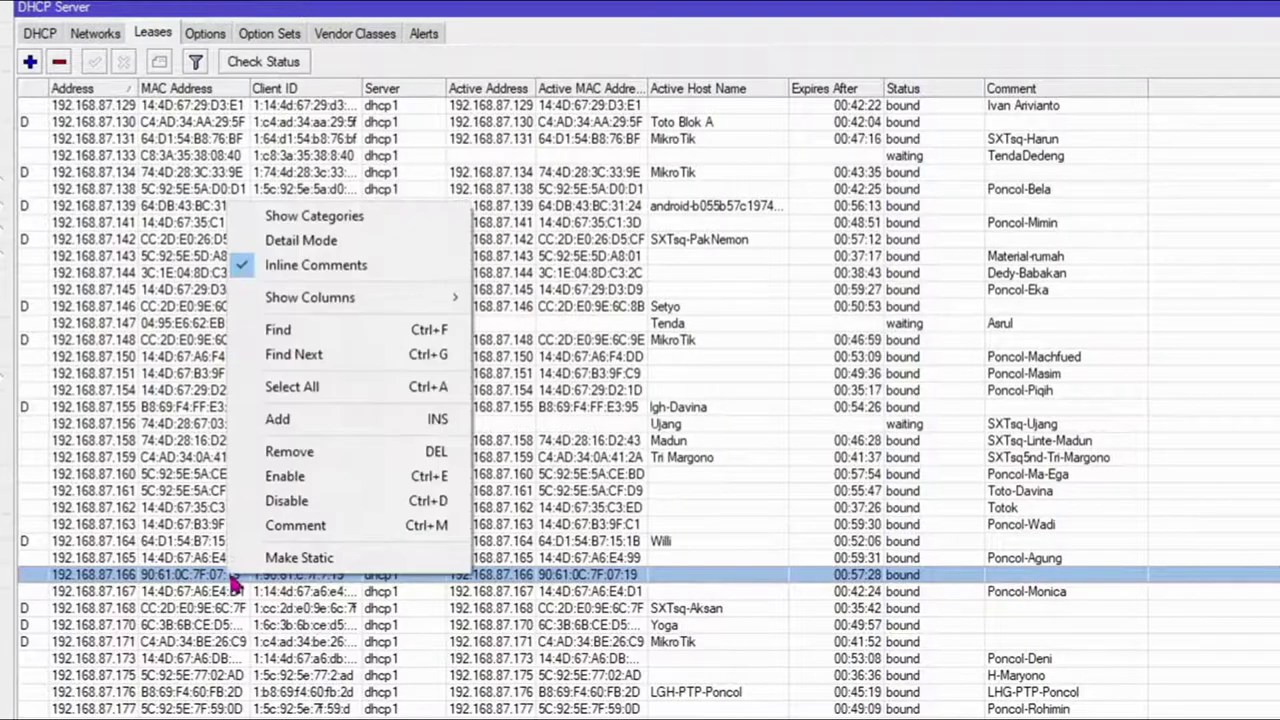
click(310, 525)
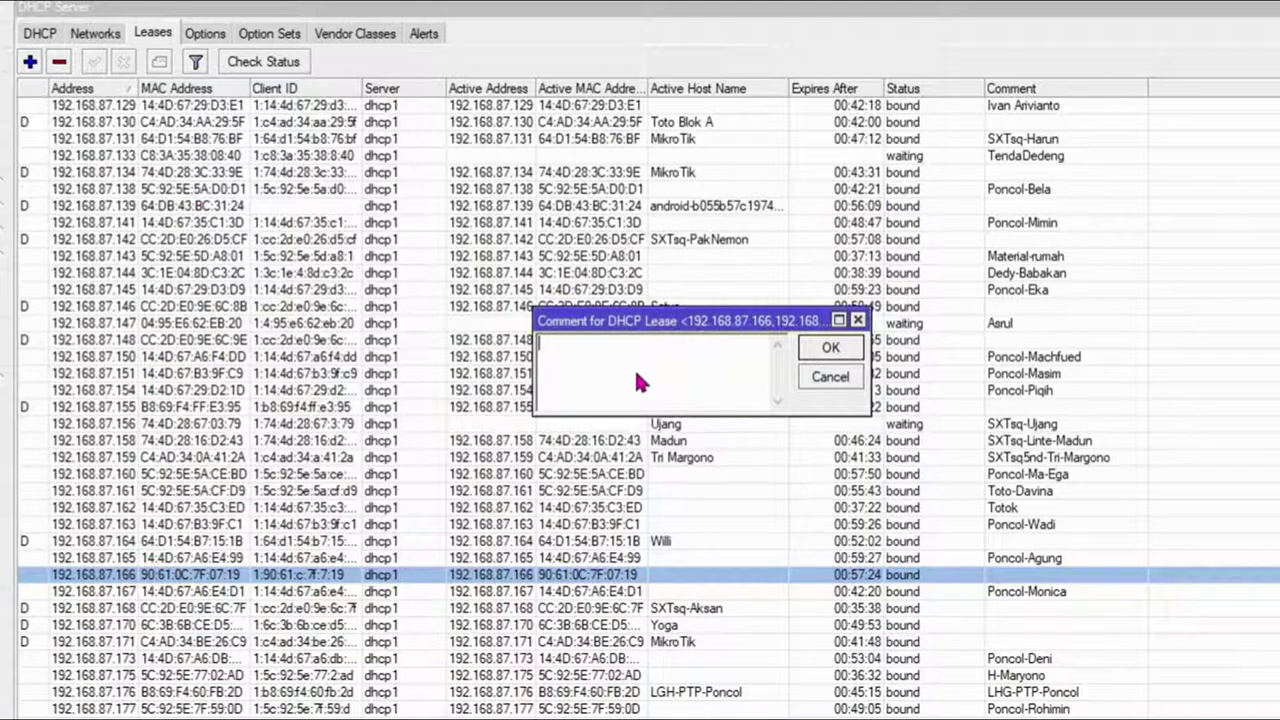
text(e)
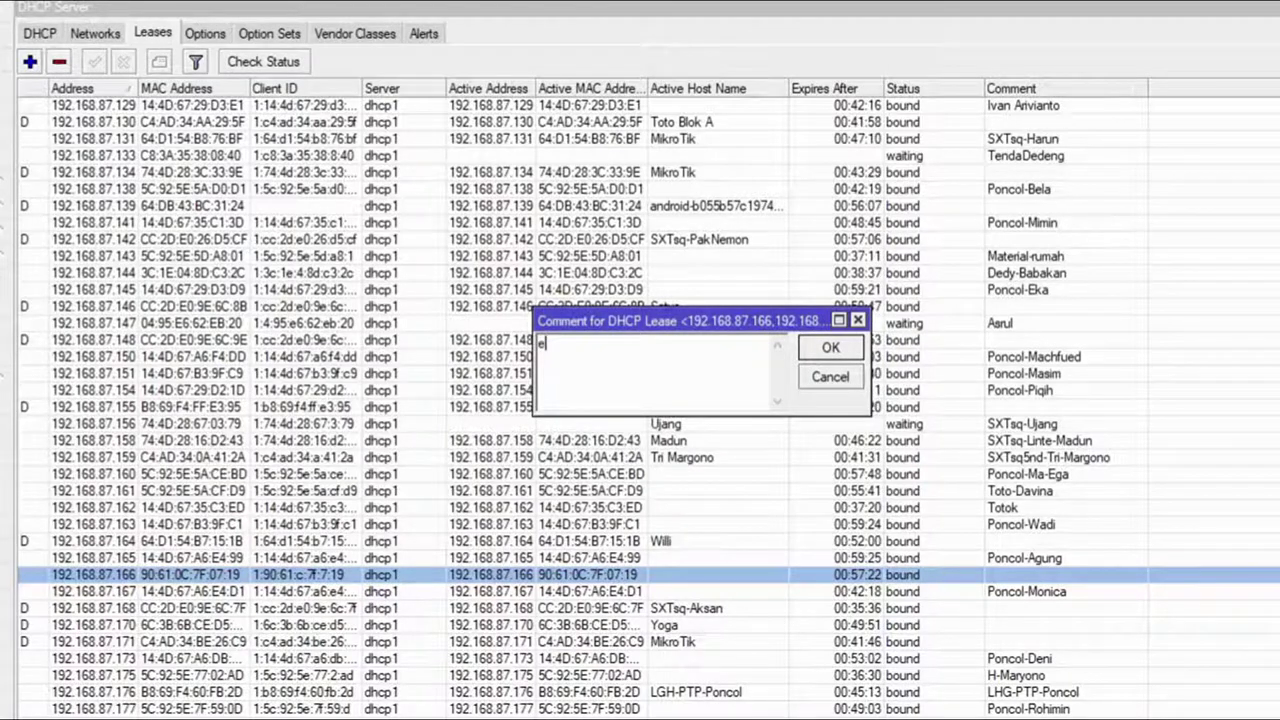
text(ko-net-pr)
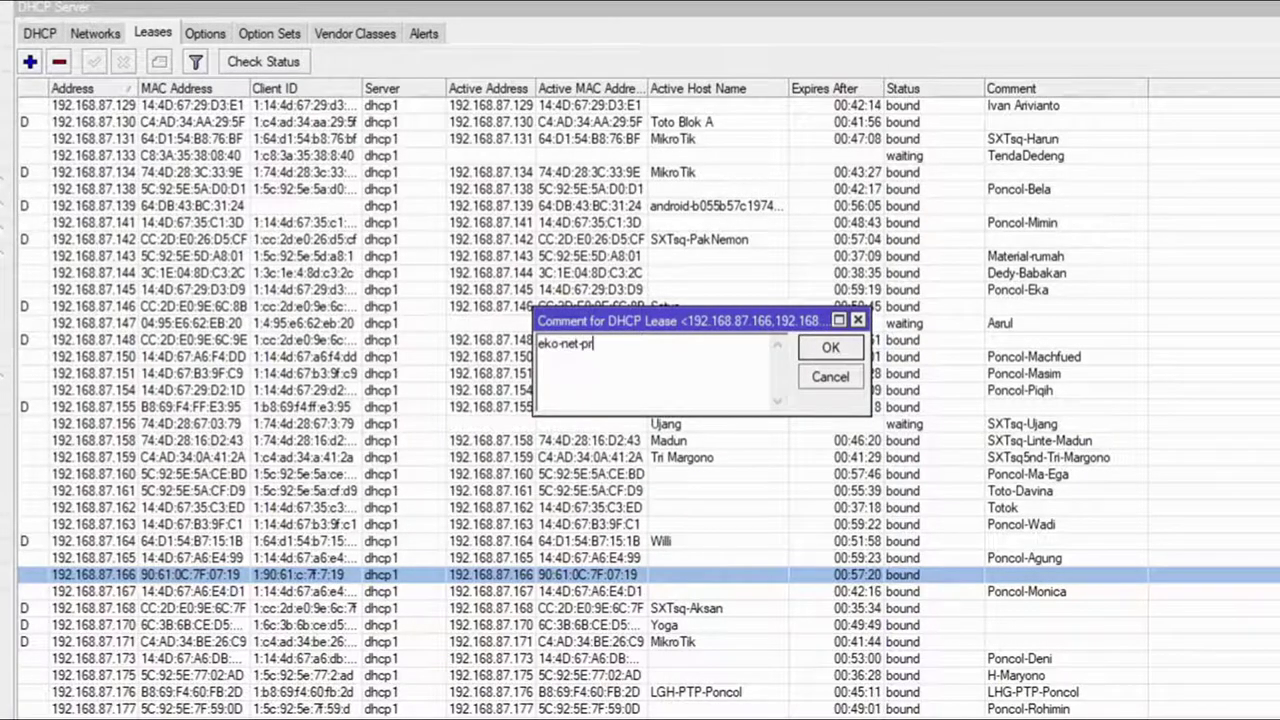
text(olink)
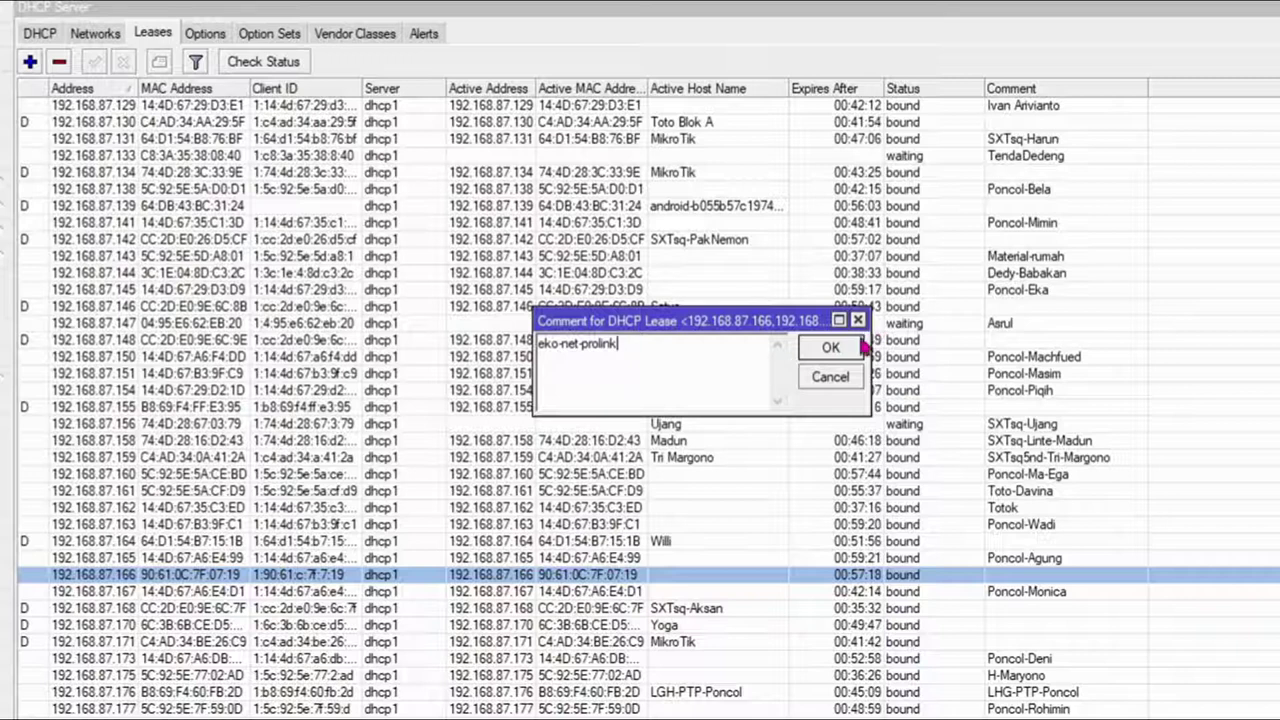
click(857, 347)
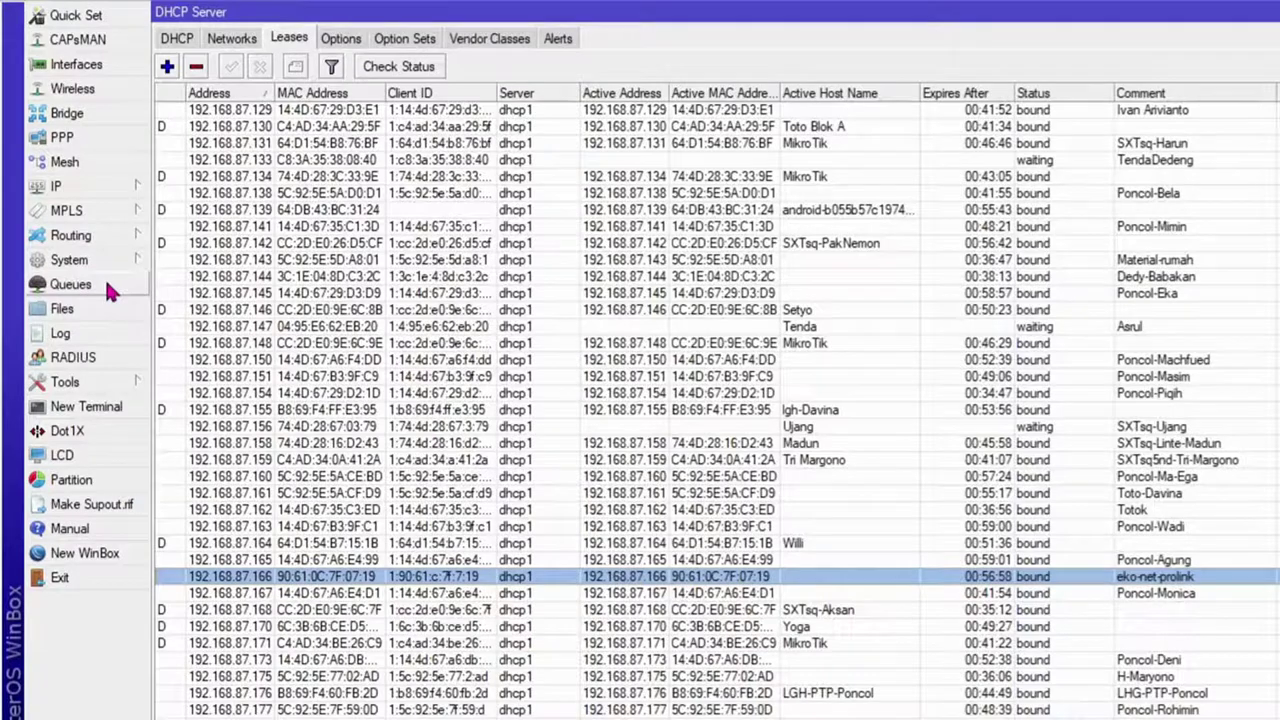
Step: In Queues, select the ekonet-bawah queue for reference and add a new simple queue
click(70, 284)
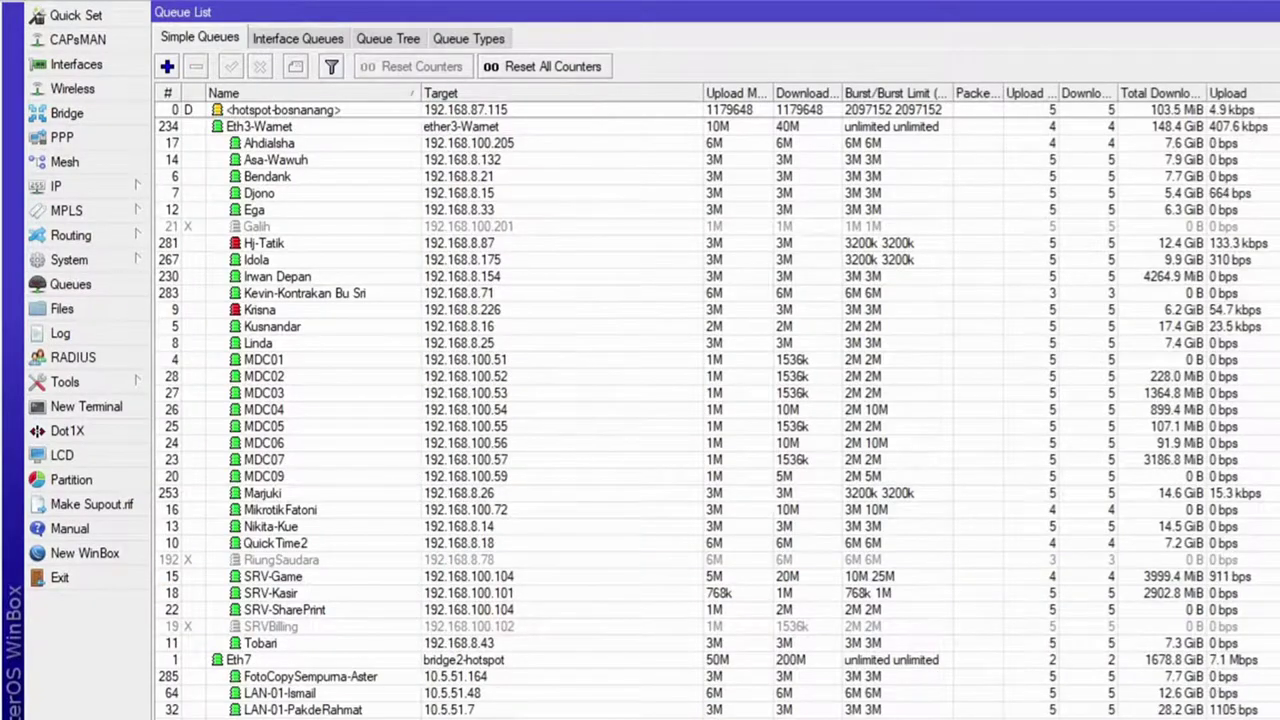
scroll(640, 400, down, 20)
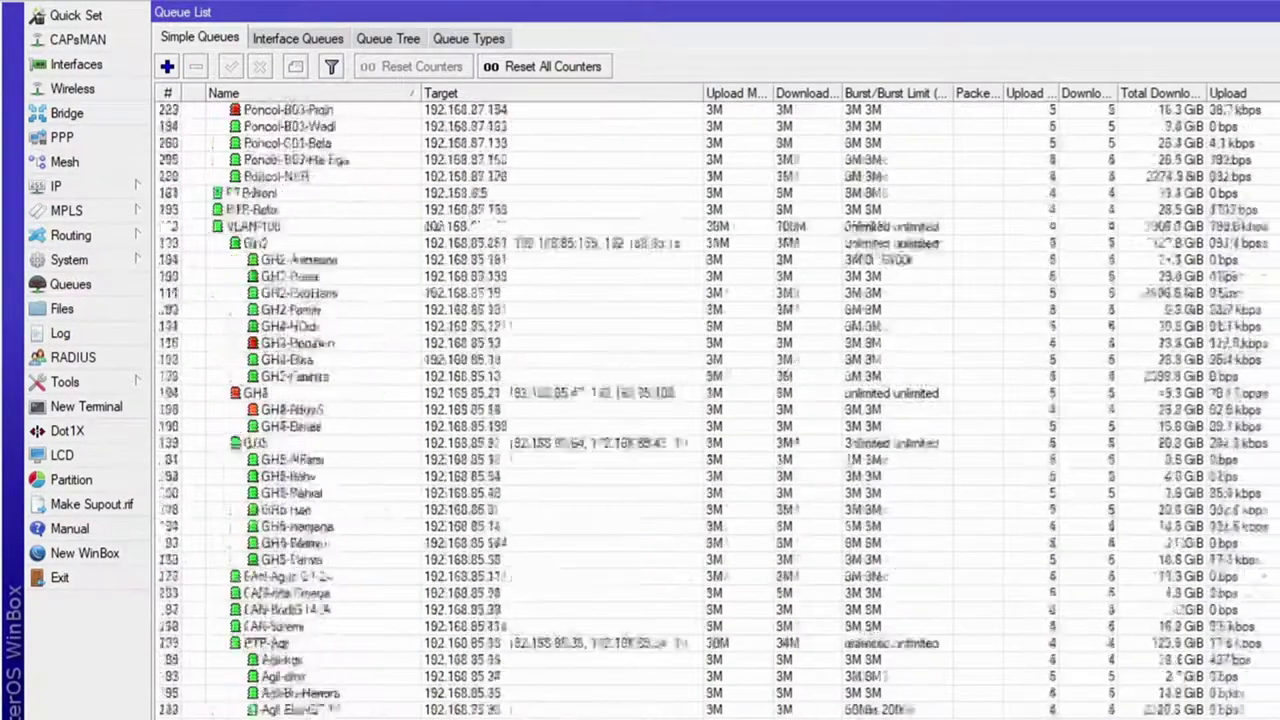
scroll(717, 410, up, 5)
scroll(640, 400, down, 5)
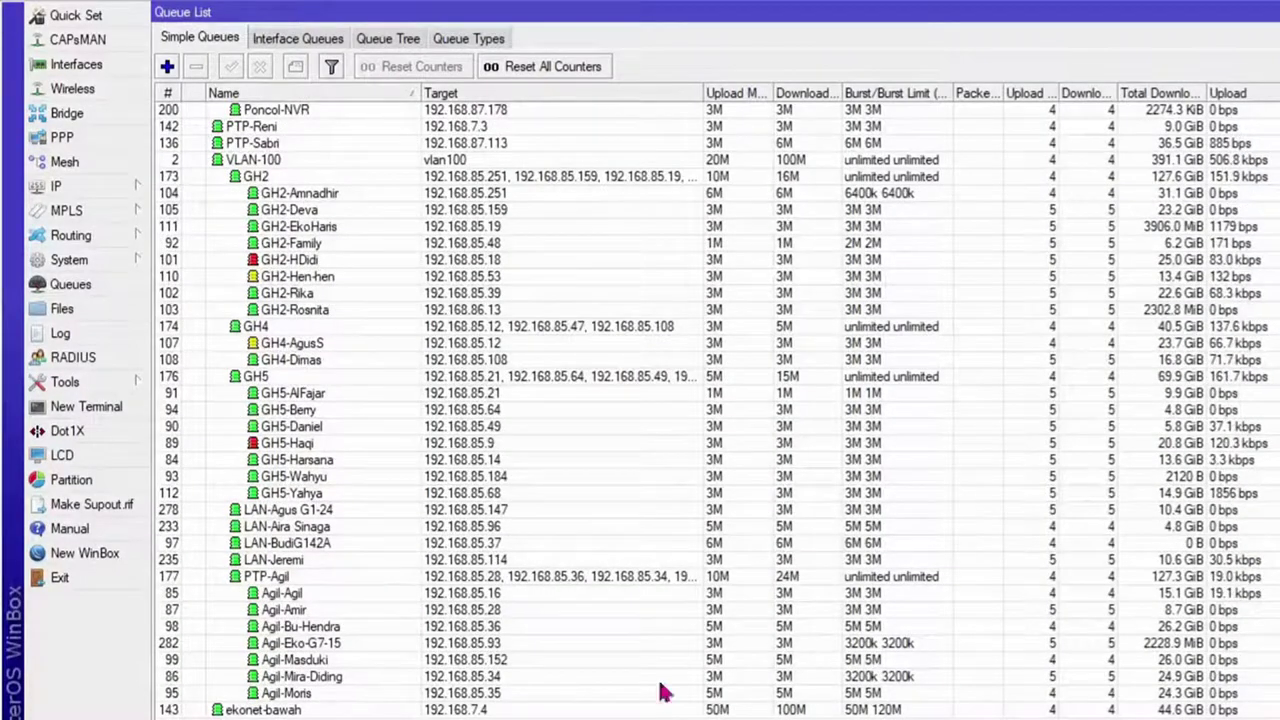
click(263, 709)
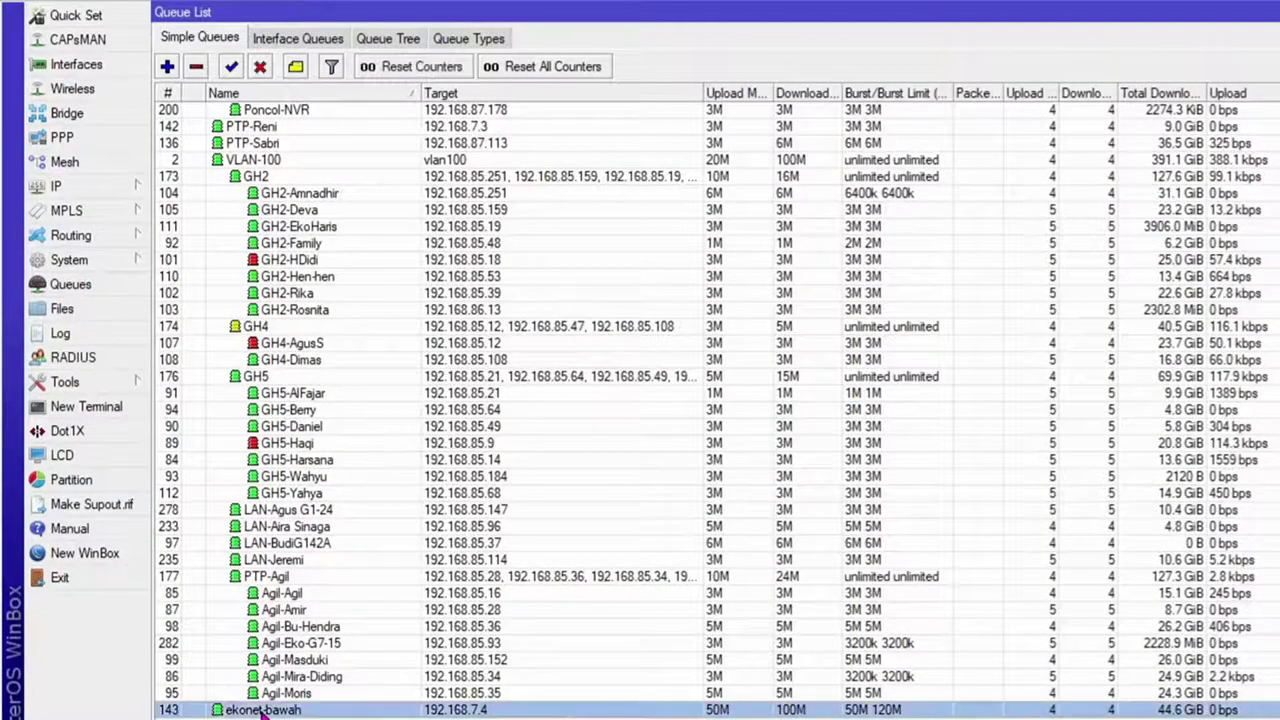
click(167, 66)
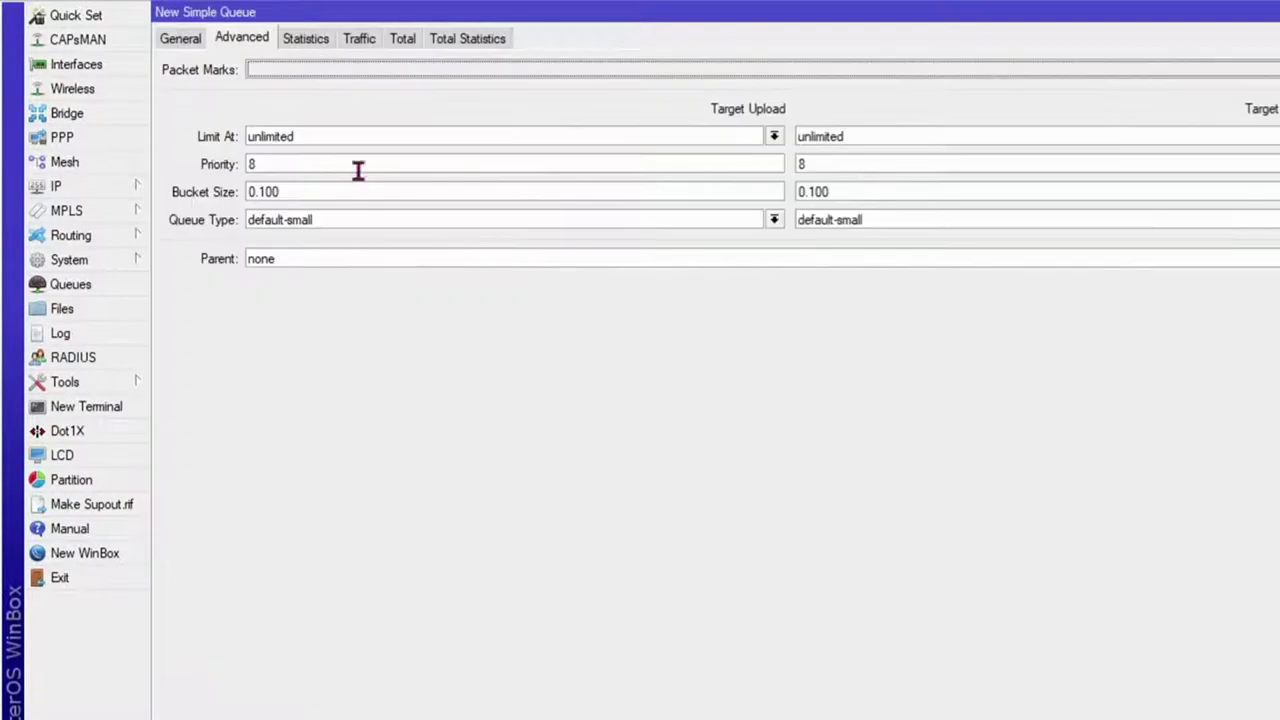
Step: Name the queue eko-net-prolink and target it at 192.168.87.166
click(190, 44)
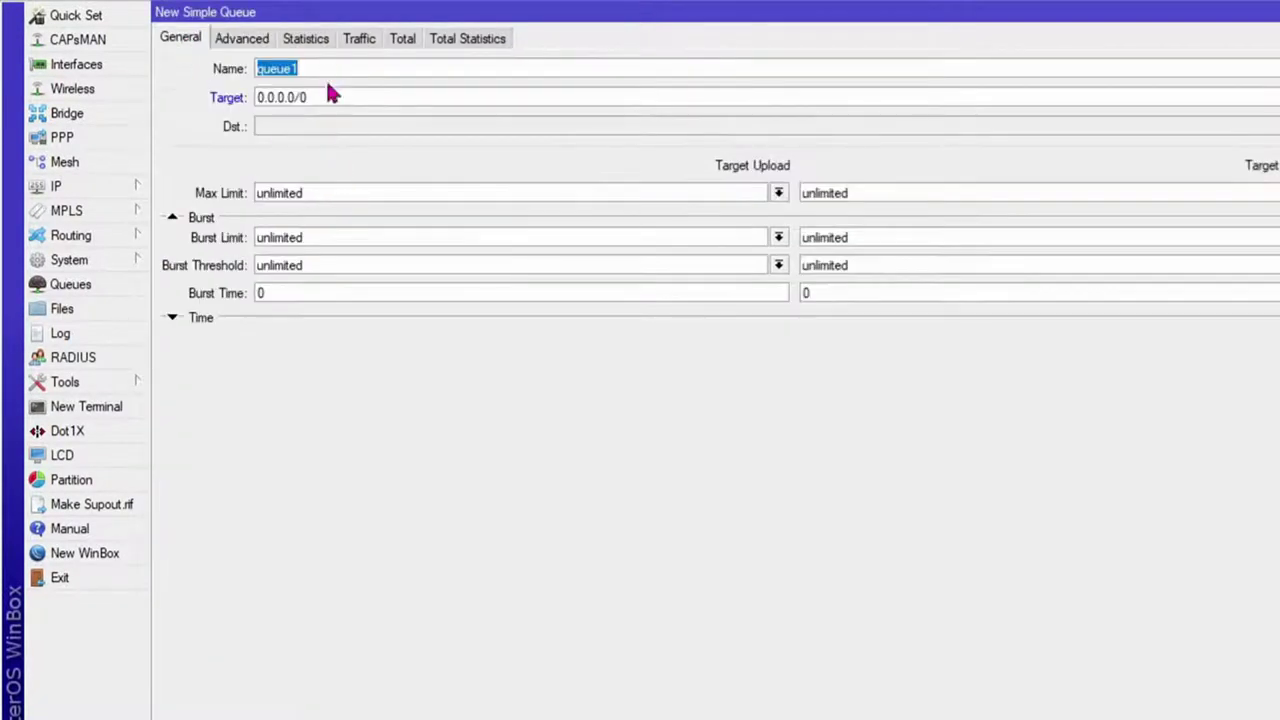
text(eko-net-prolink)
key(Tab)
text(19)
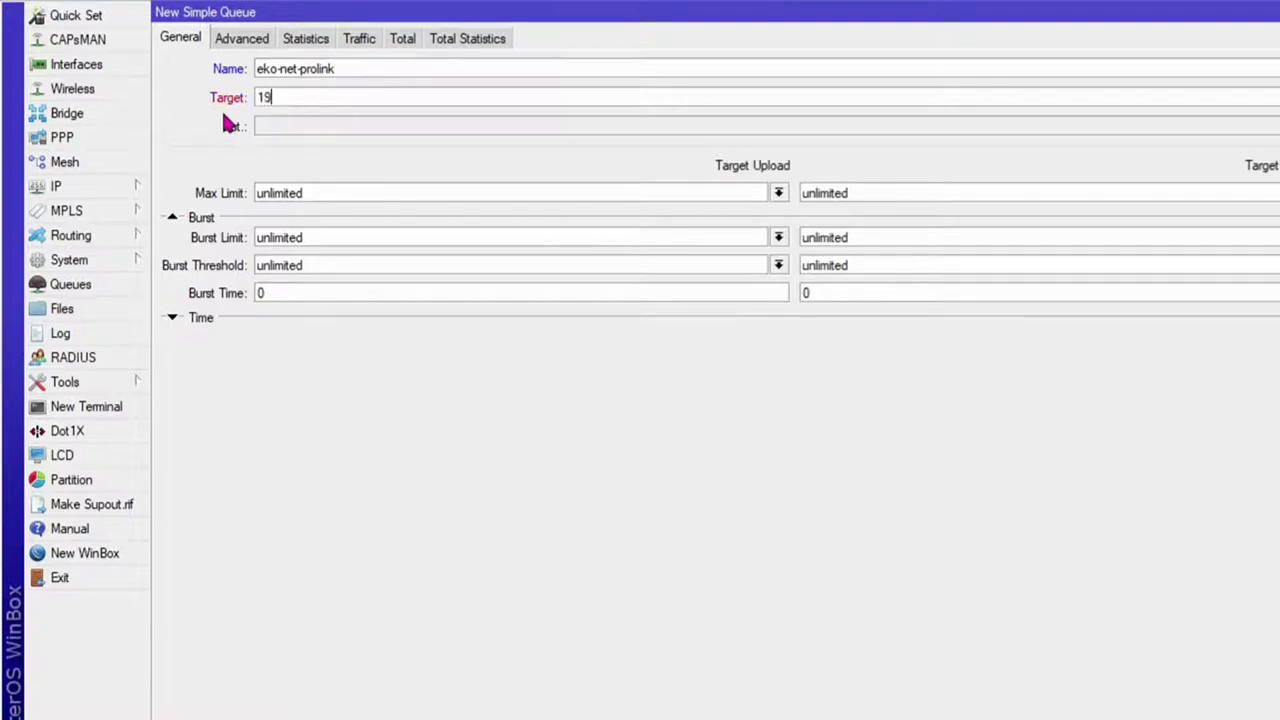
text(2.168.87.166)
double_click(359, 193)
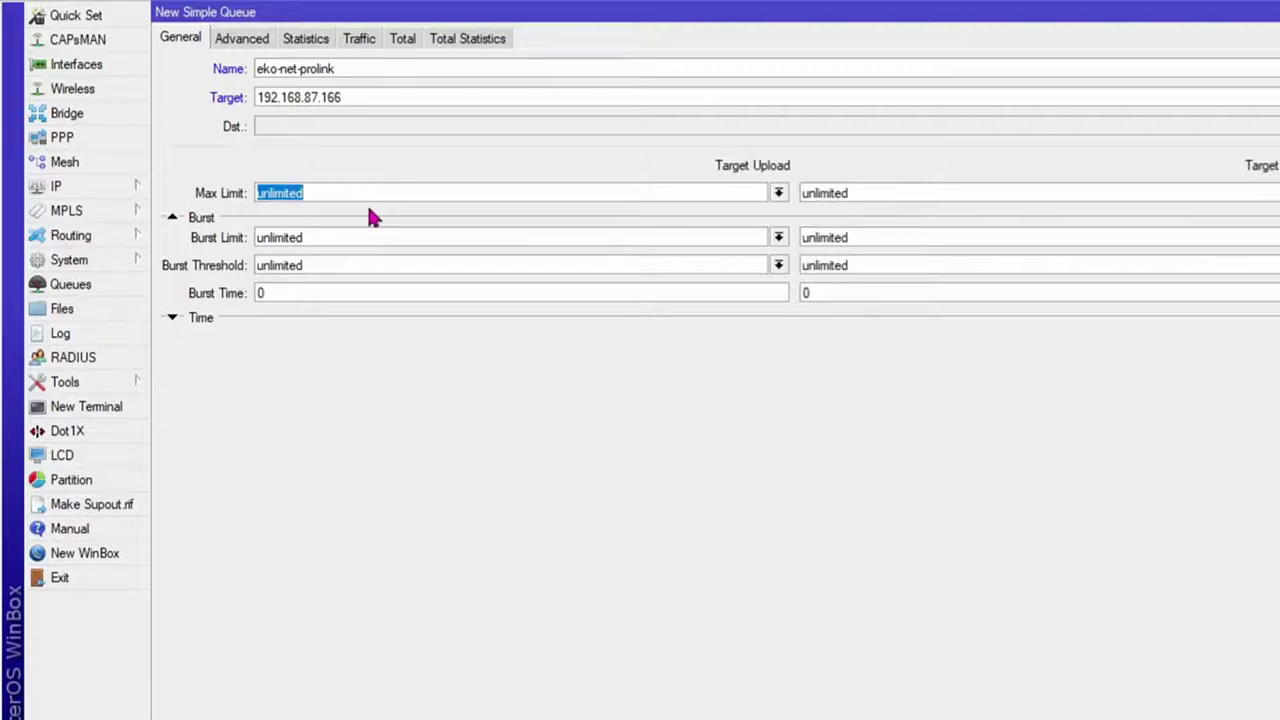
Step: Set upload and download max limits to 3M
text(10)
key(BackSpace)
key(BackSpace)
text(3MBPS)
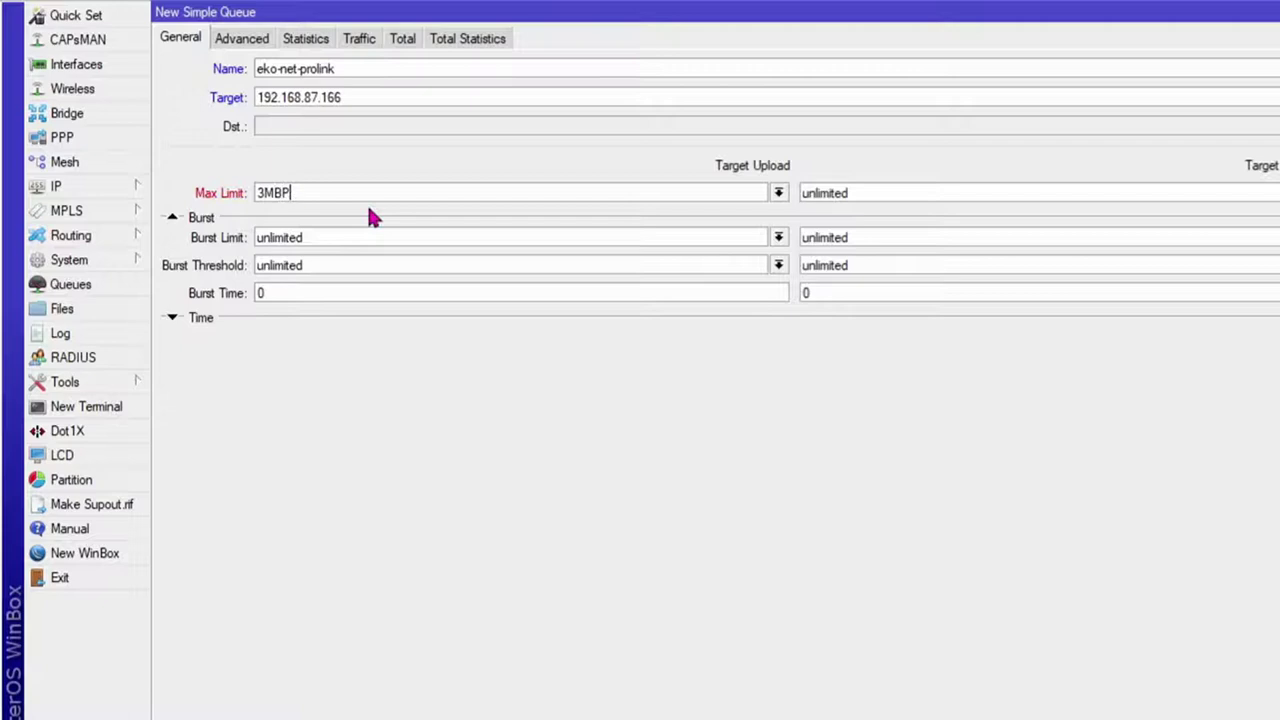
key(BackSpace)
key(BackSpace)
key(BackSpace)
key(BackSpace)
text(M)
double_click(891, 193)
text(3M)
Step: Set both burst limits to 4M
double_click(377, 240)
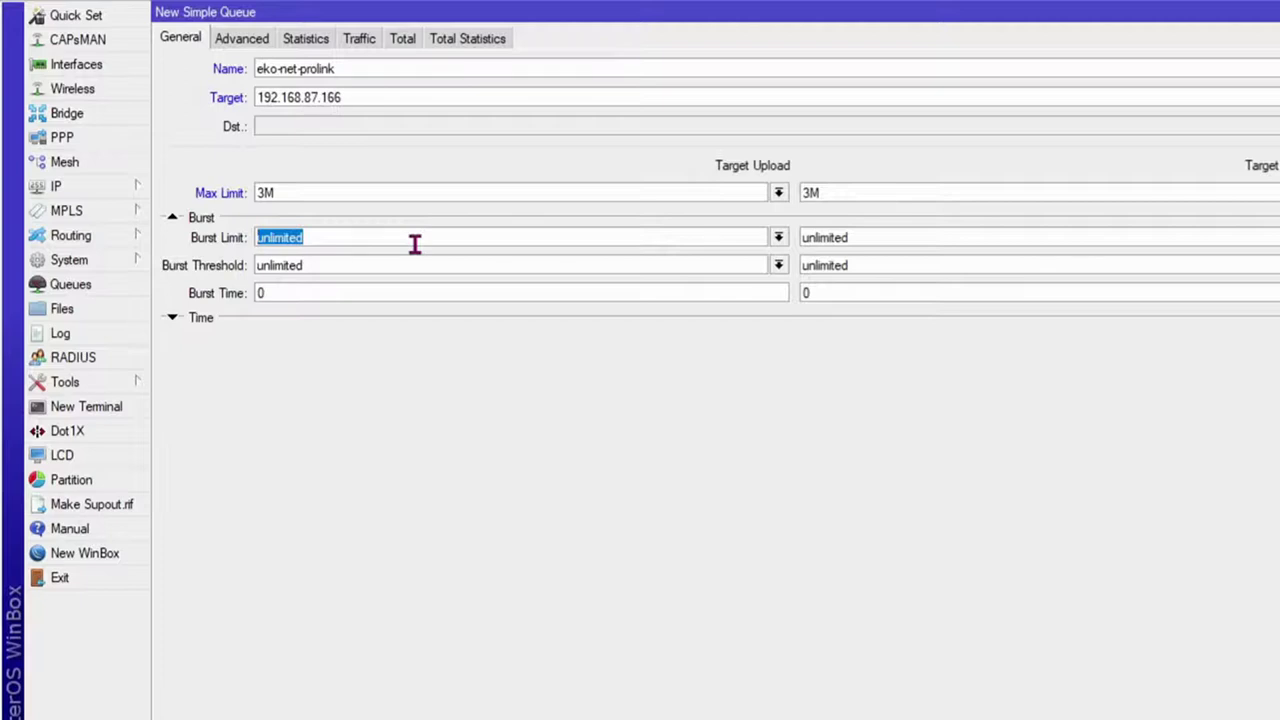
text(5)
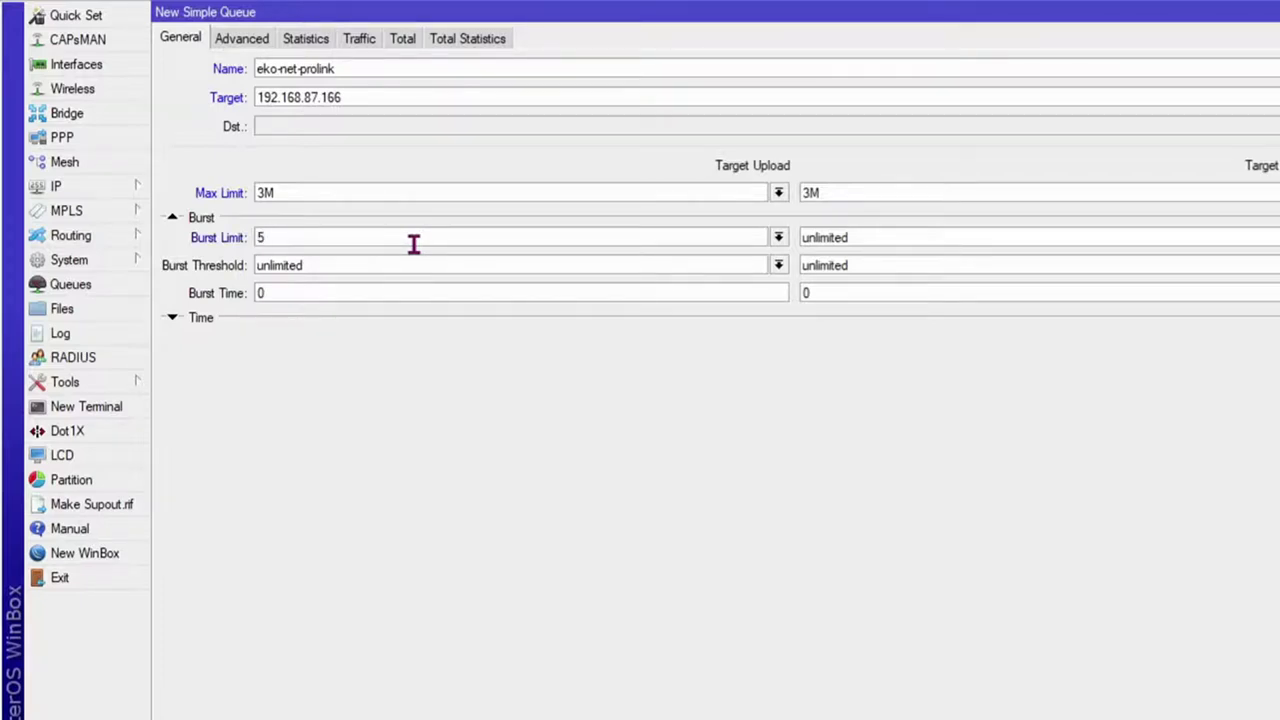
text(M)
key(Tab)
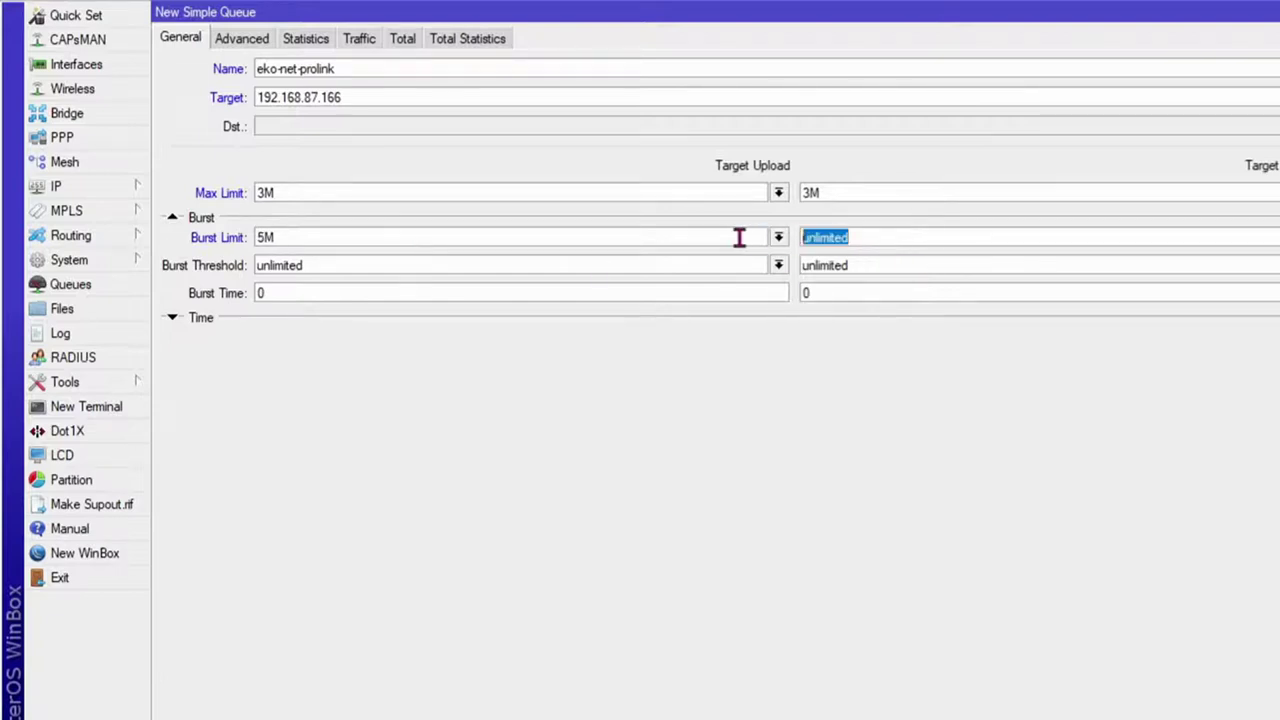
text(4M)
drag(267, 238, 240, 237)
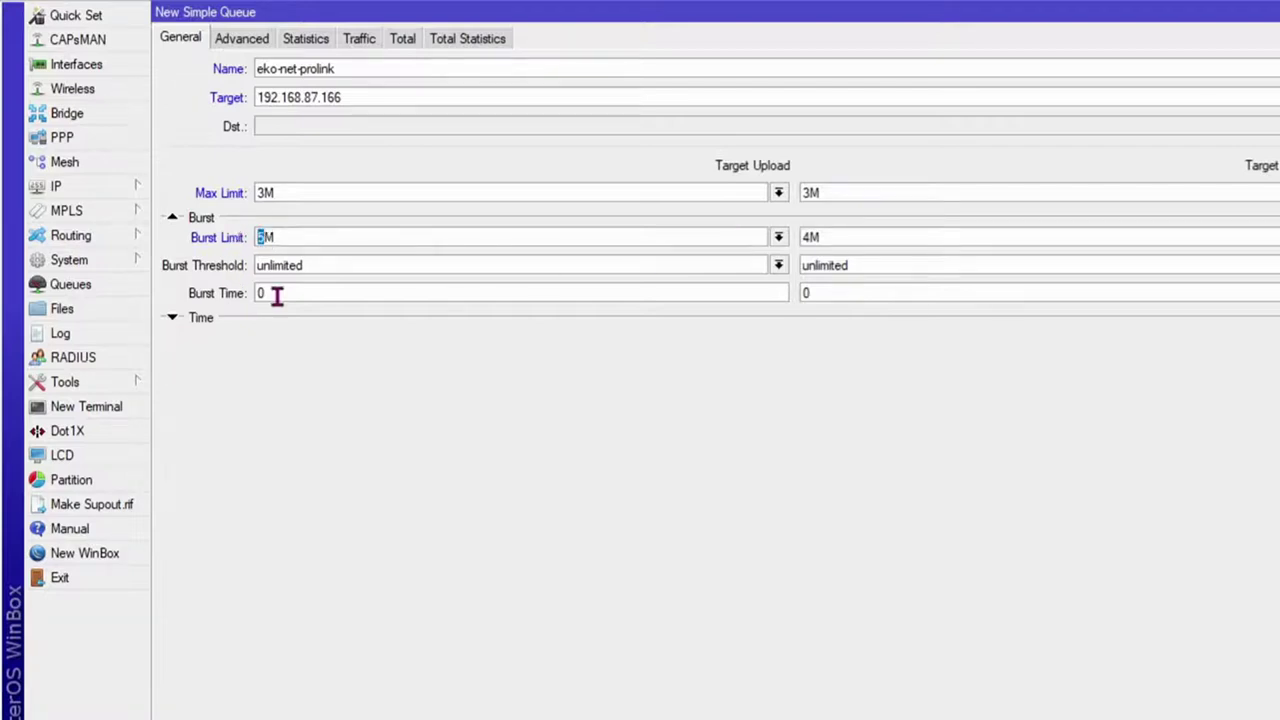
text(4)
Step: Set both burst thresholds to 2M and the upload burst time to 10
drag(389, 265, 225, 270)
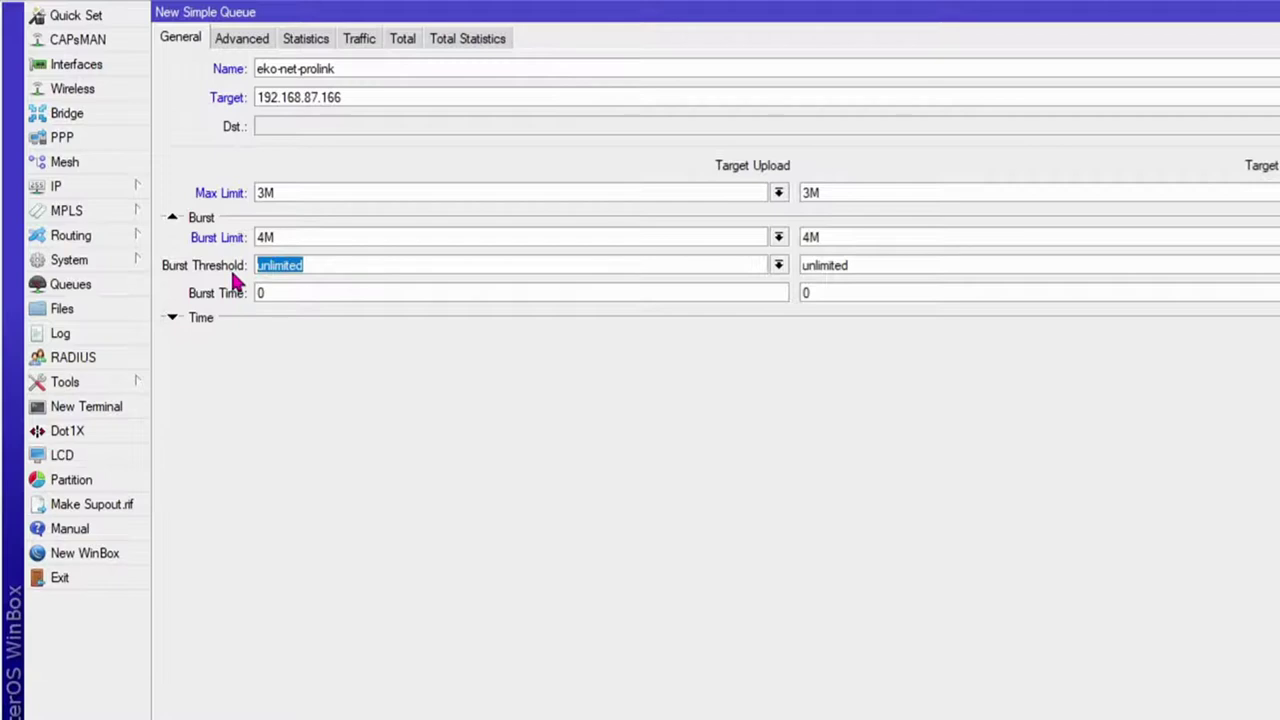
text(2)
drag(897, 270, 767, 268)
text(2M)
click(422, 263)
text(M)
click(291, 300)
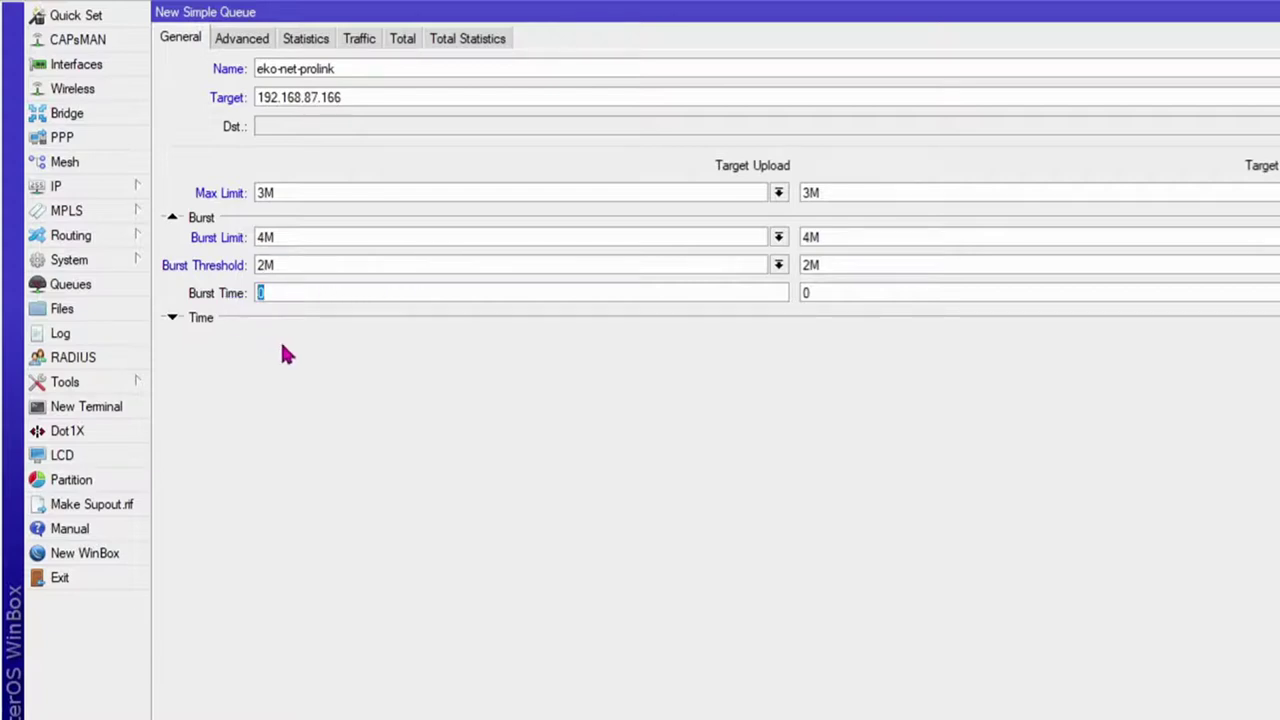
text(10)
click(820, 294)
Step: Set the queue's upload and download Limit At to 1M on the Advanced tab and save it
text(10)
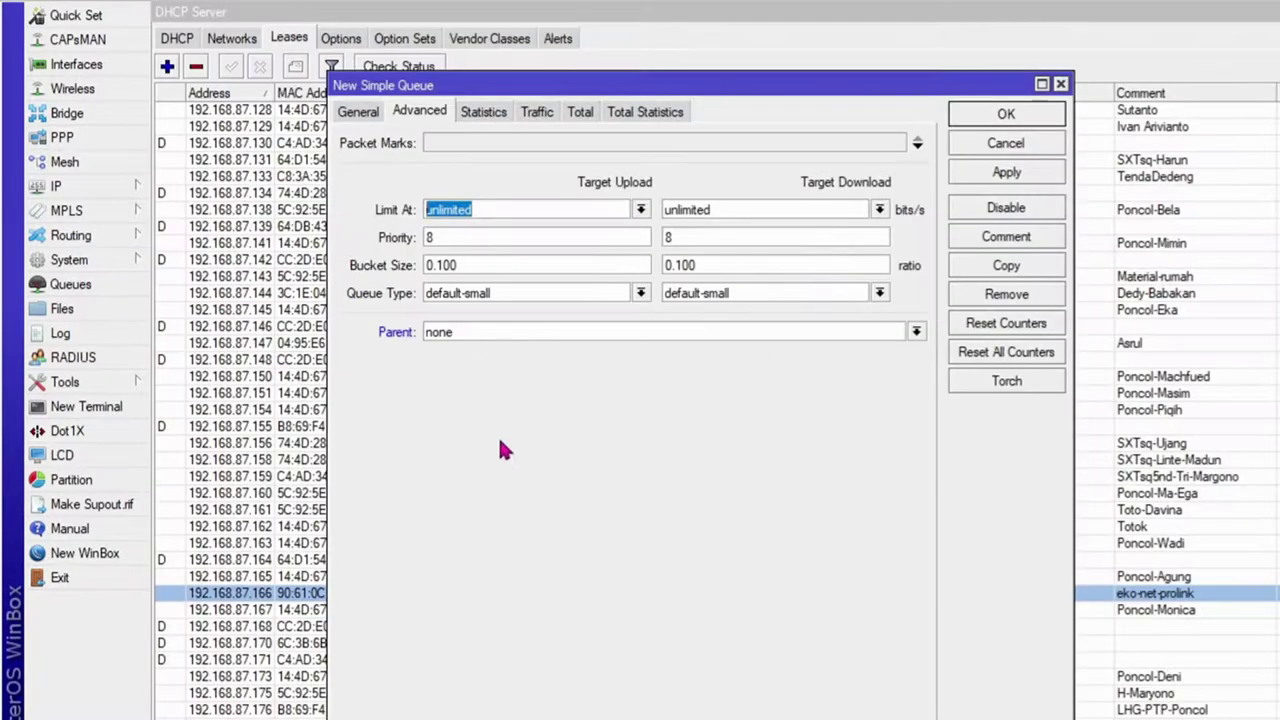
text(1m)
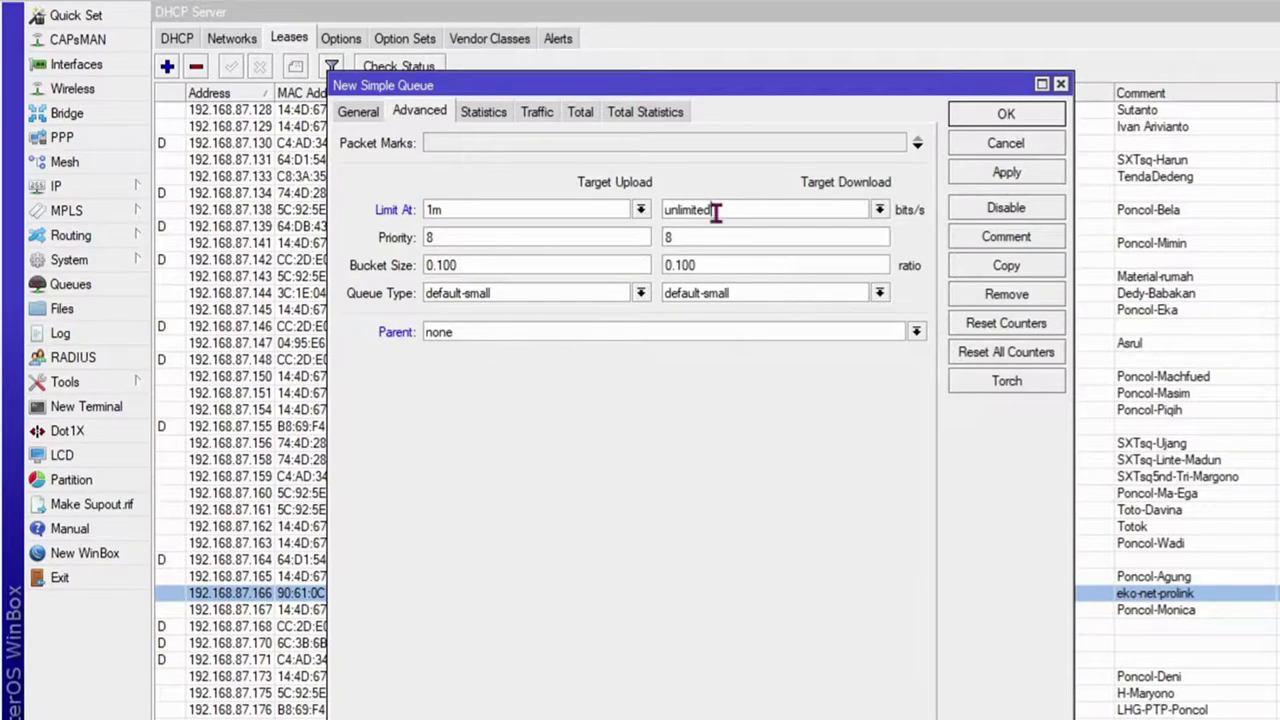
drag(734, 209, 576, 210)
text(1M)
key(BackSpace)
text(M)
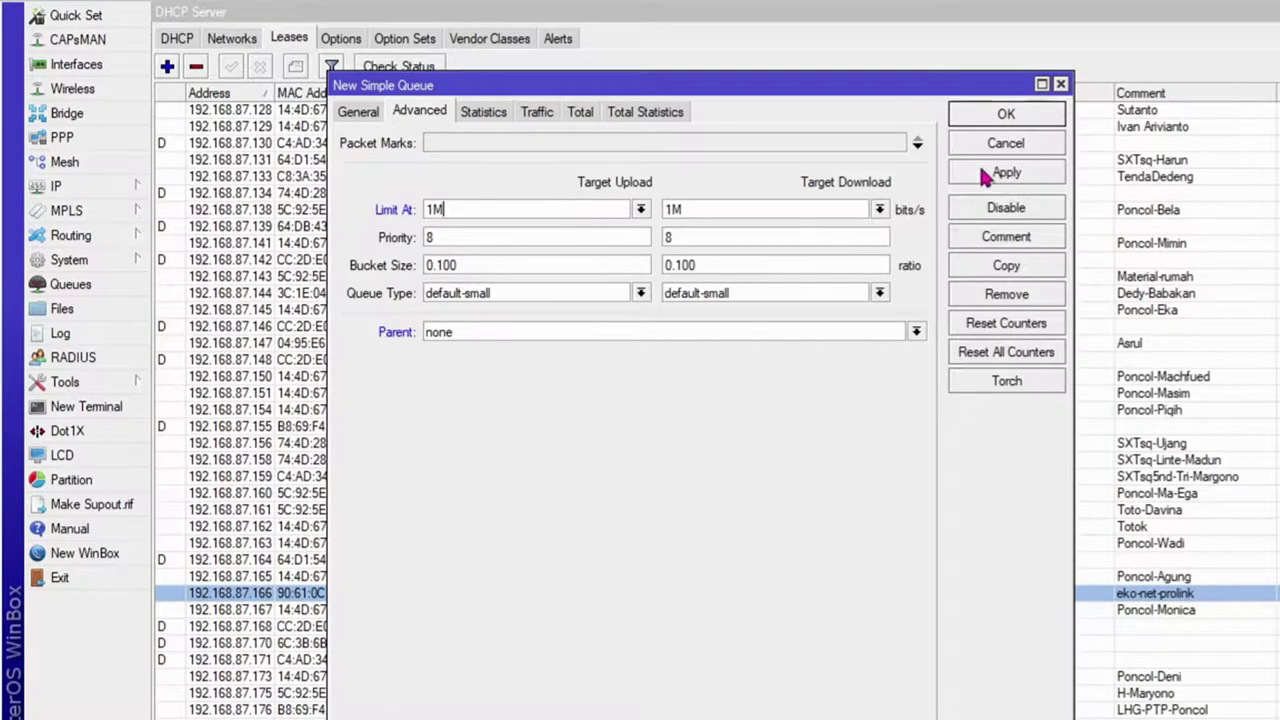
click(1007, 113)
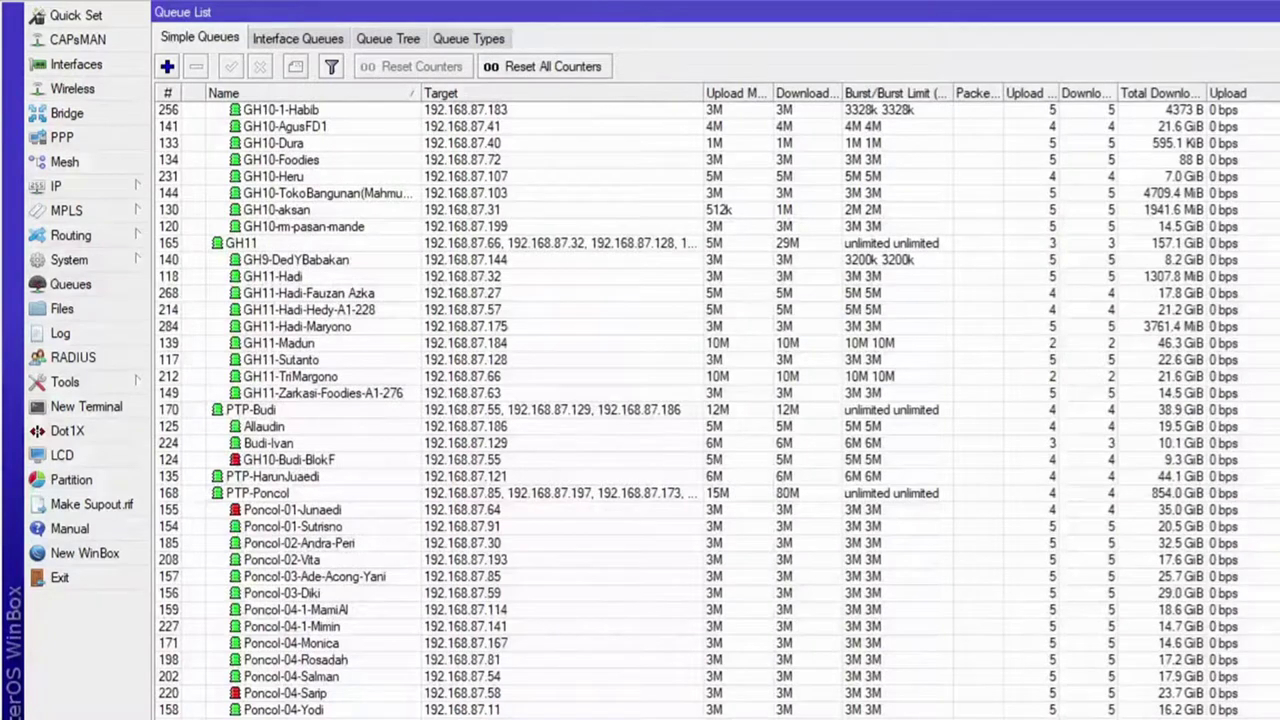
Step: Select the eko-net-prolink queue for 192.168.87.166 with 3M limits and 4M burst
scroll(700, 400, down, 15)
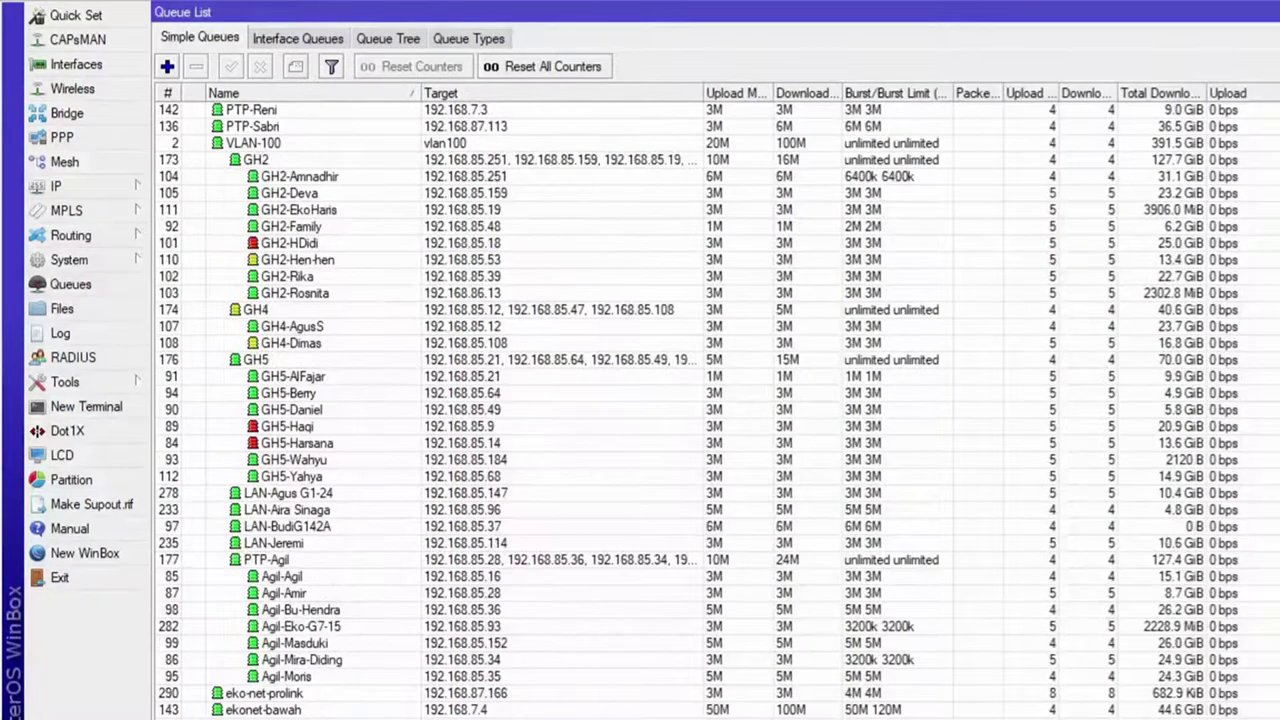
click(490, 693)
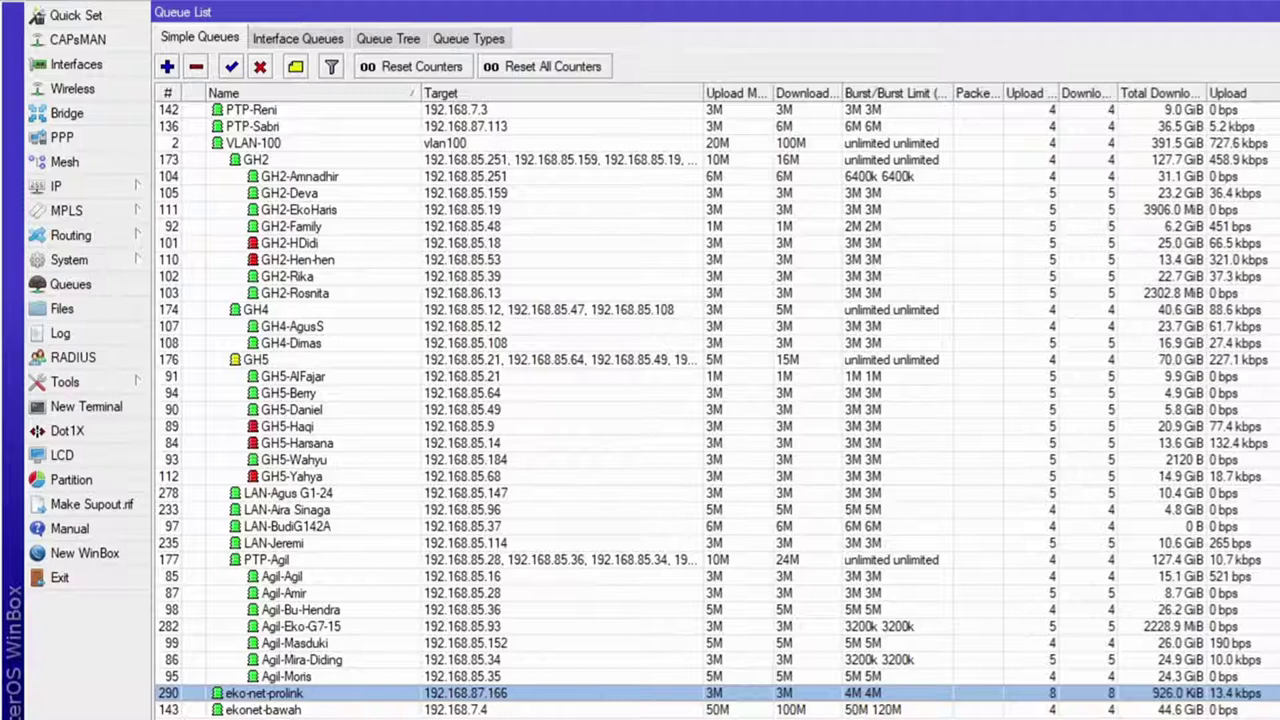
Step: Run a CBN Speedtest in Chrome, getting 2.9 Mbps download and 21 ms ping, then return to WinBox
mouse_move(786, 718)
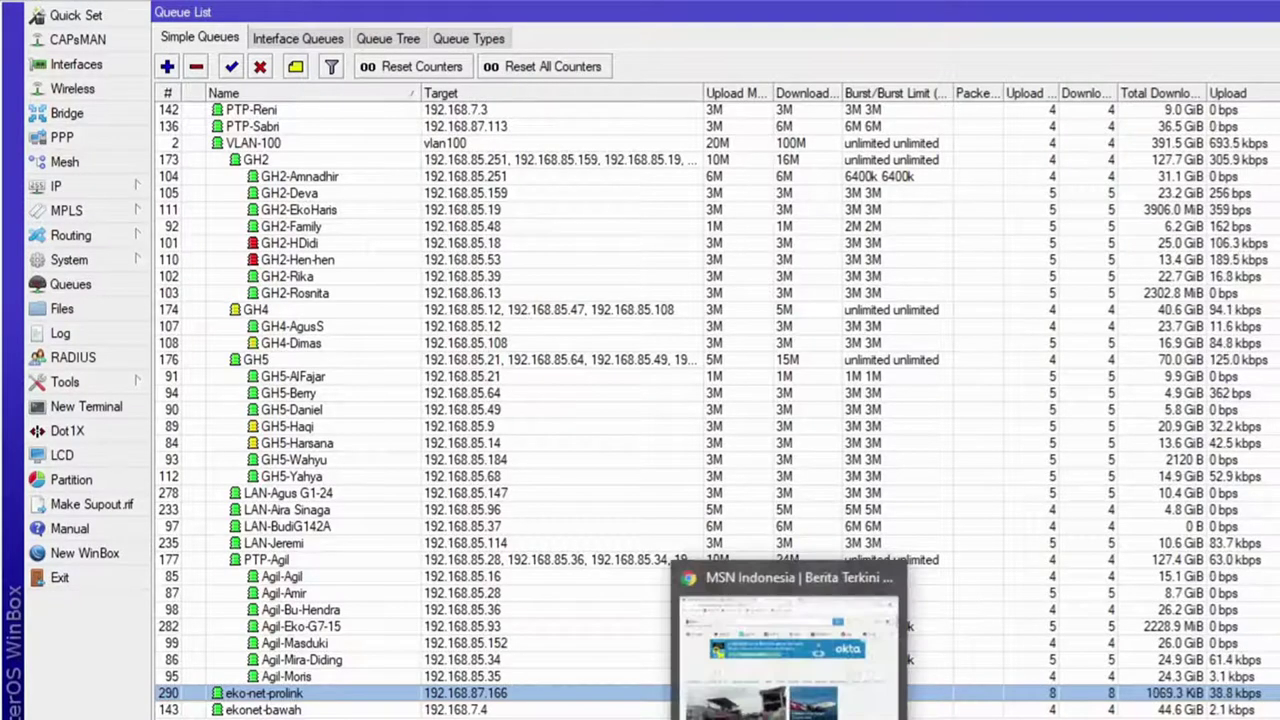
click(786, 650)
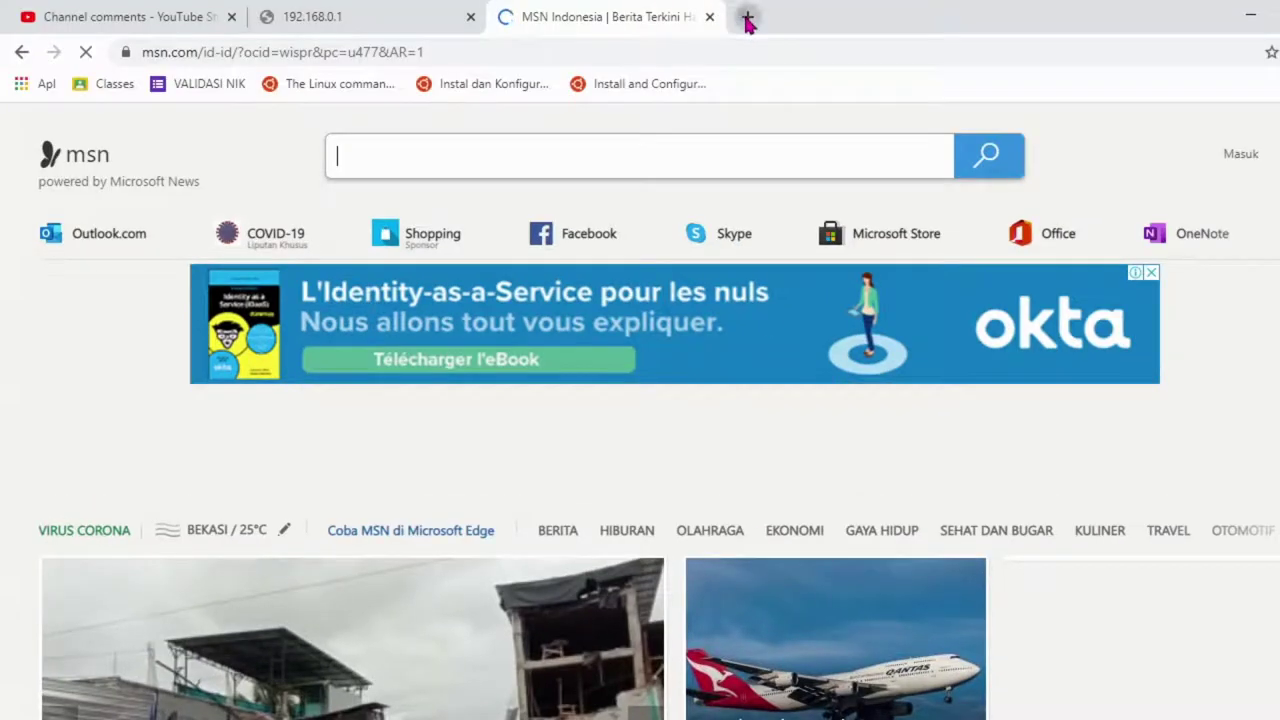
click(747, 20)
click(452, 628)
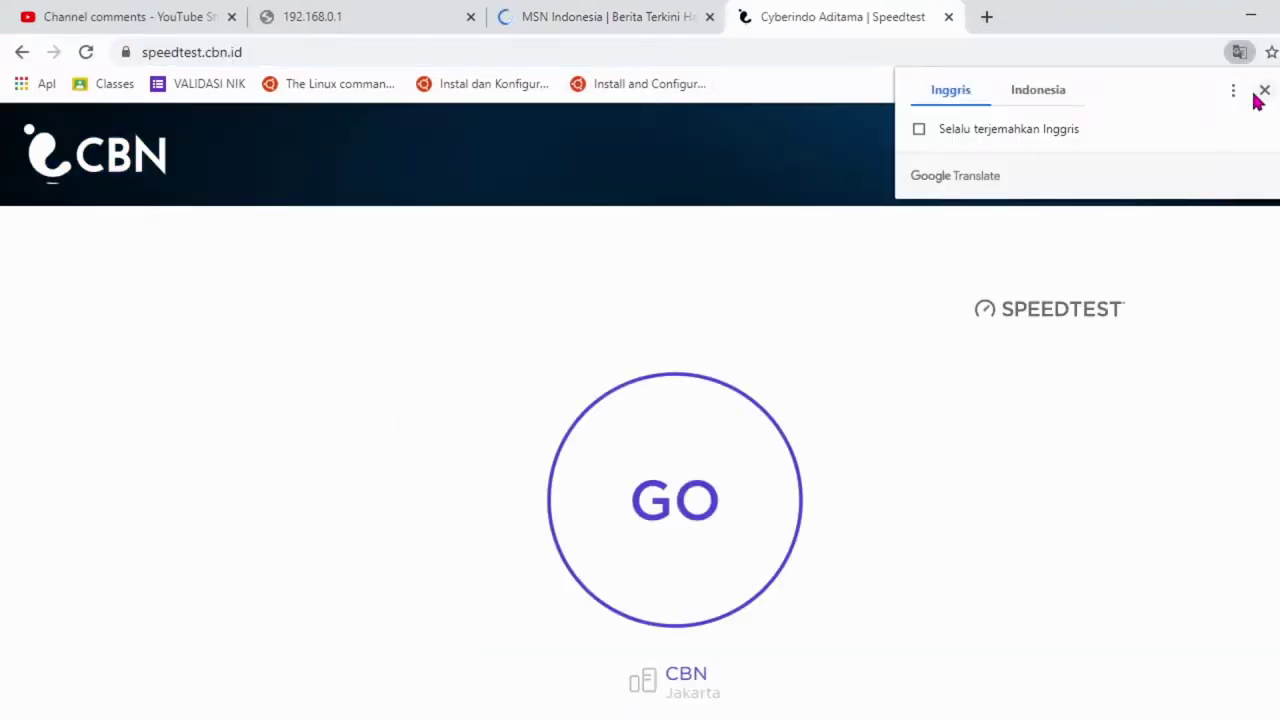
click(1262, 91)
click(723, 480)
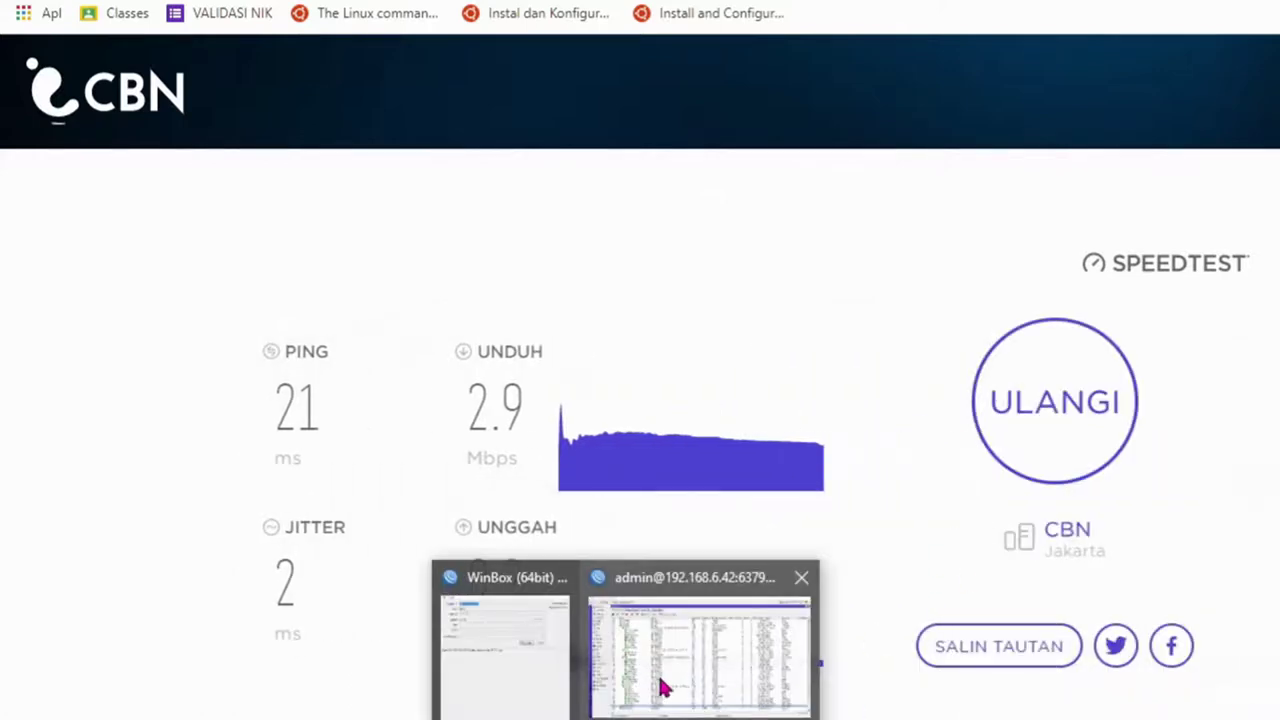
click(717, 690)
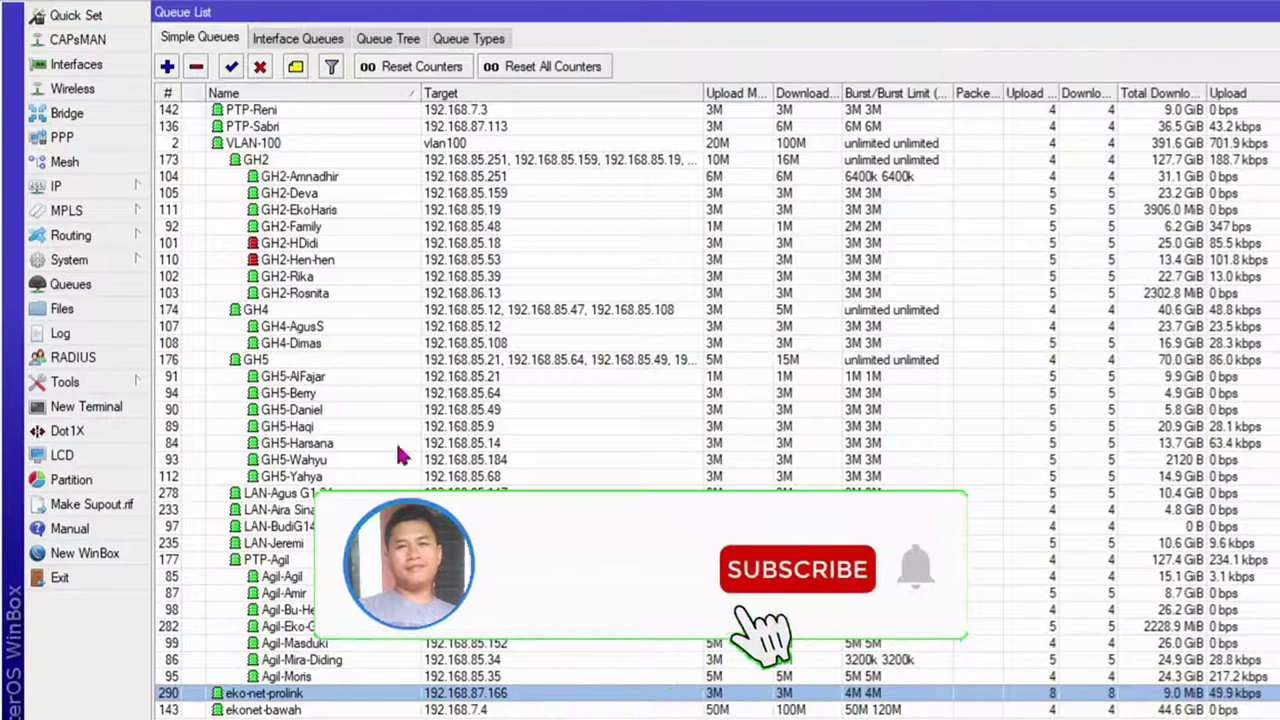
click(145, 187)
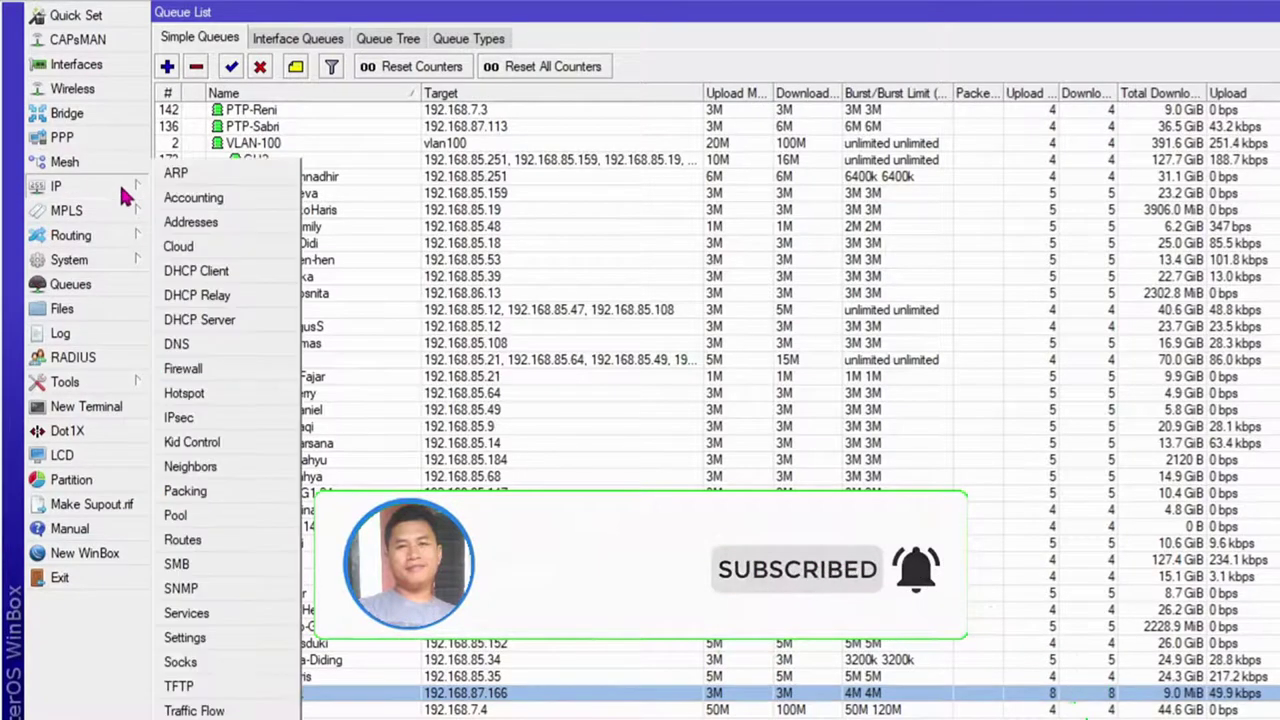
click(216, 389)
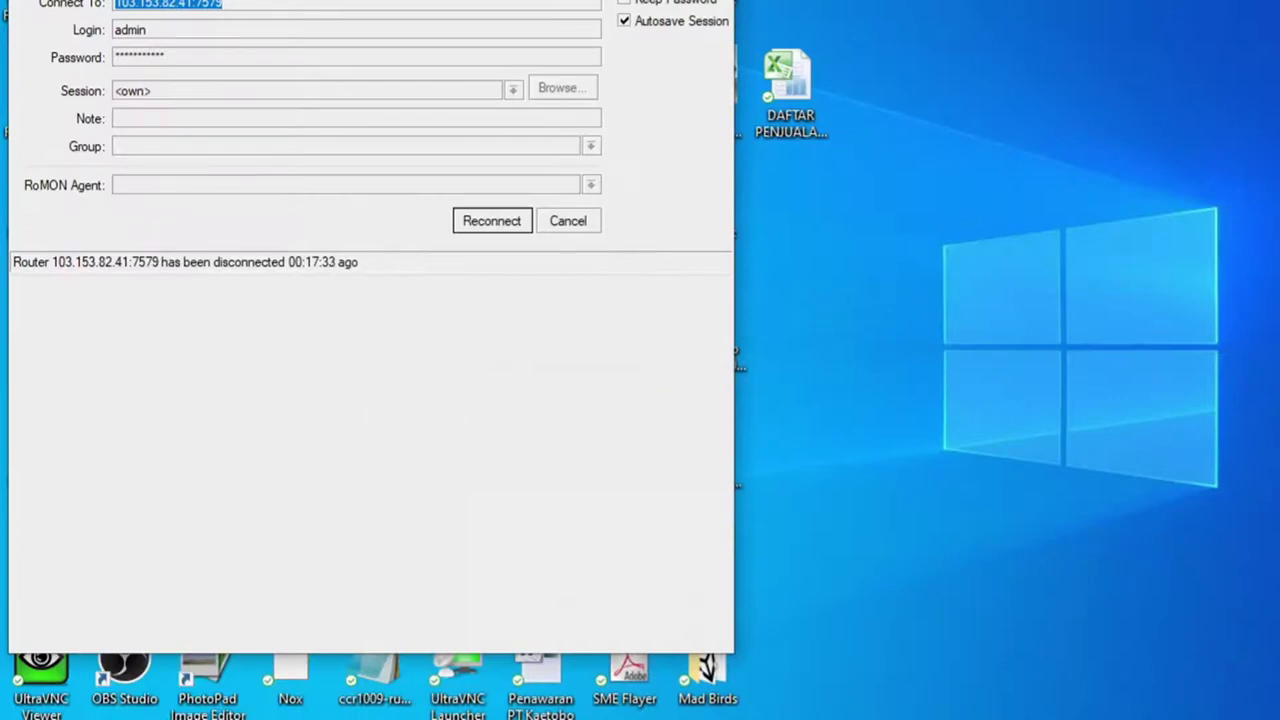
key(alt+F4)
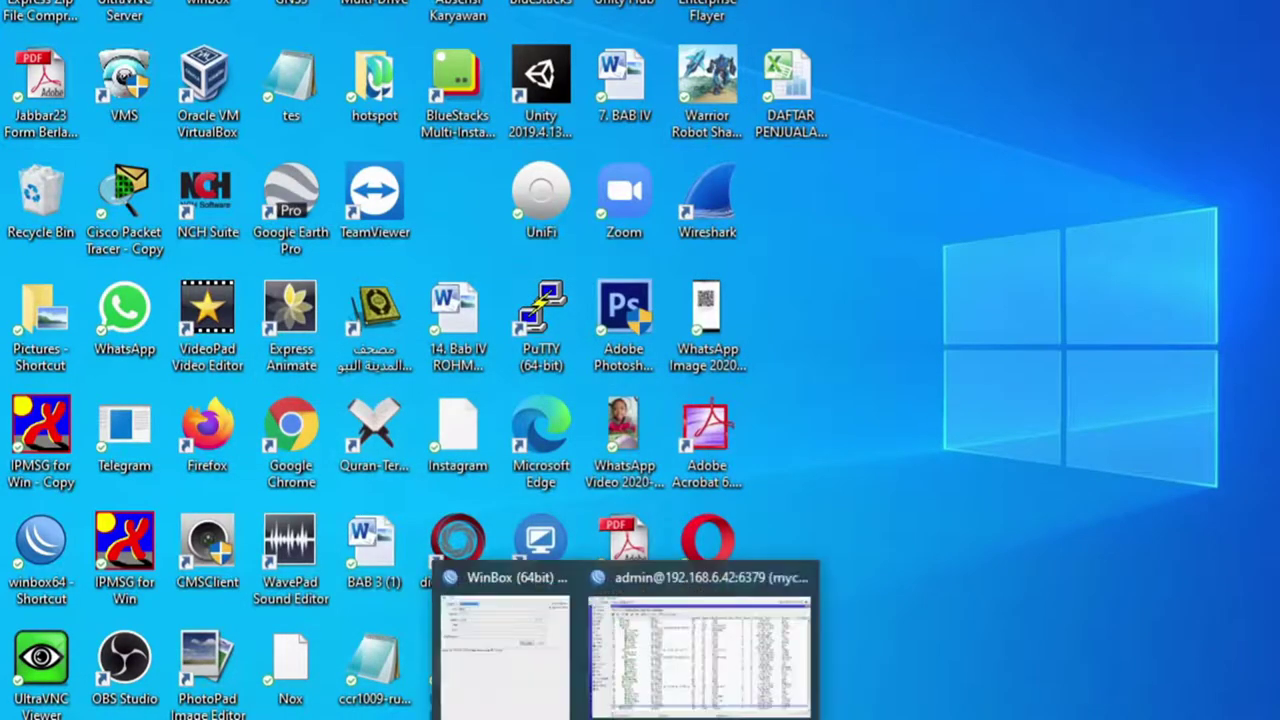
click(749, 693)
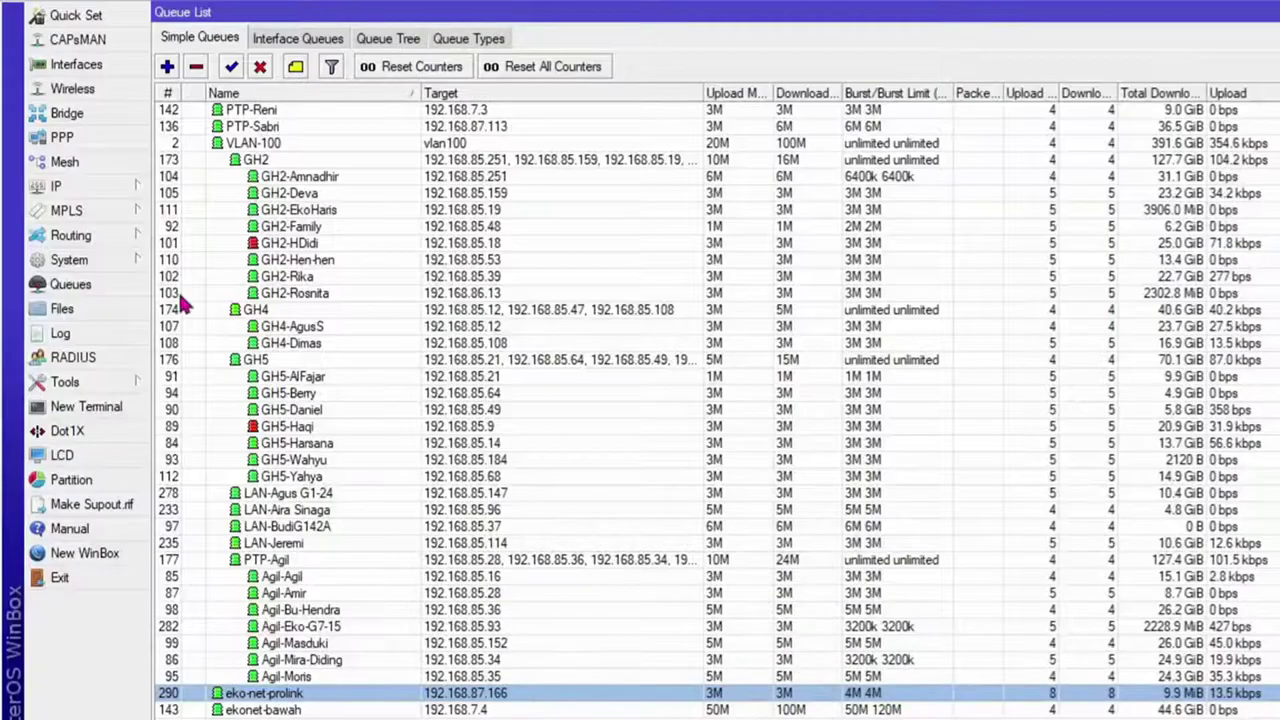
Step: Browse the Hotspot Active, Hosts and IP Bindings tabs, then show the DHCP Server Leases list
click(100, 184)
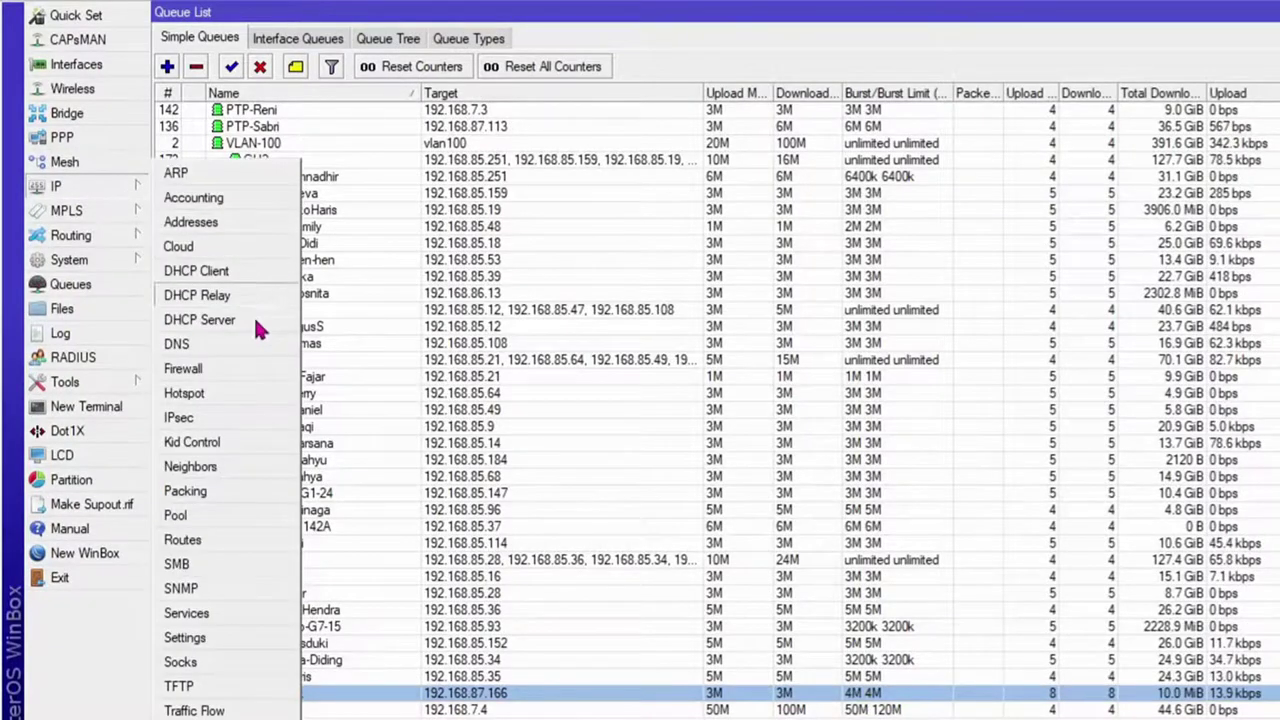
click(200, 393)
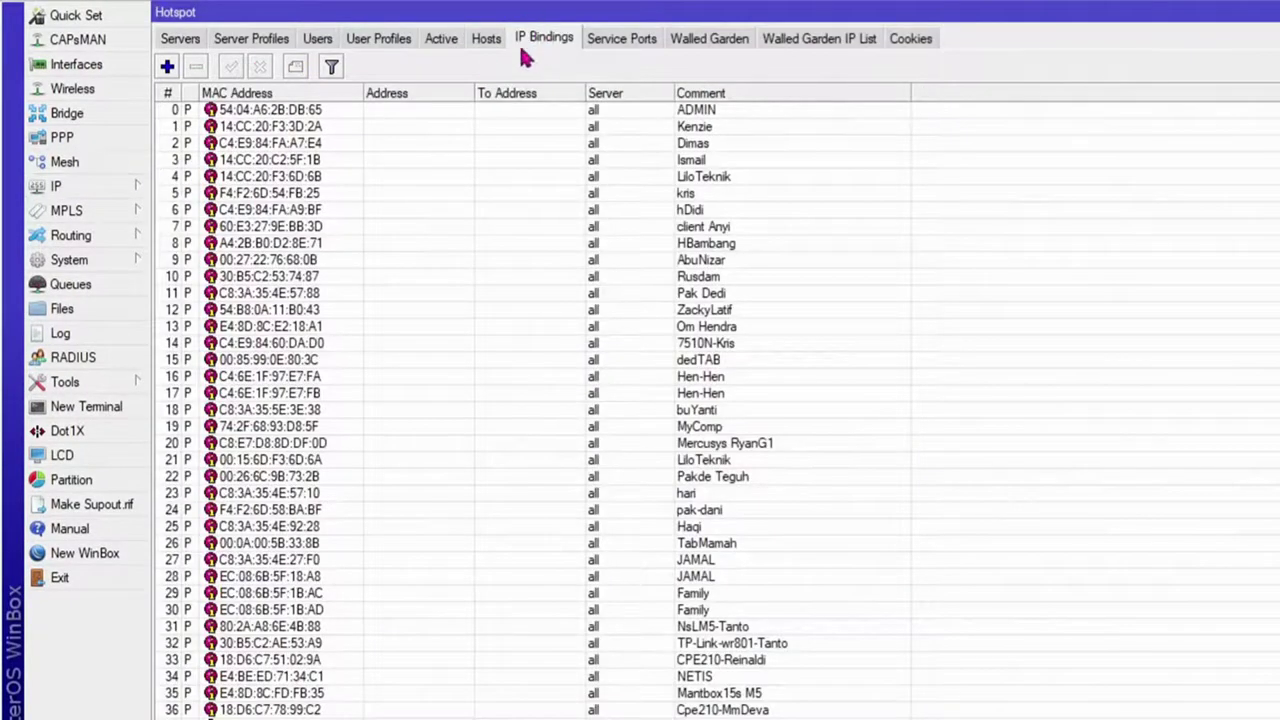
click(446, 42)
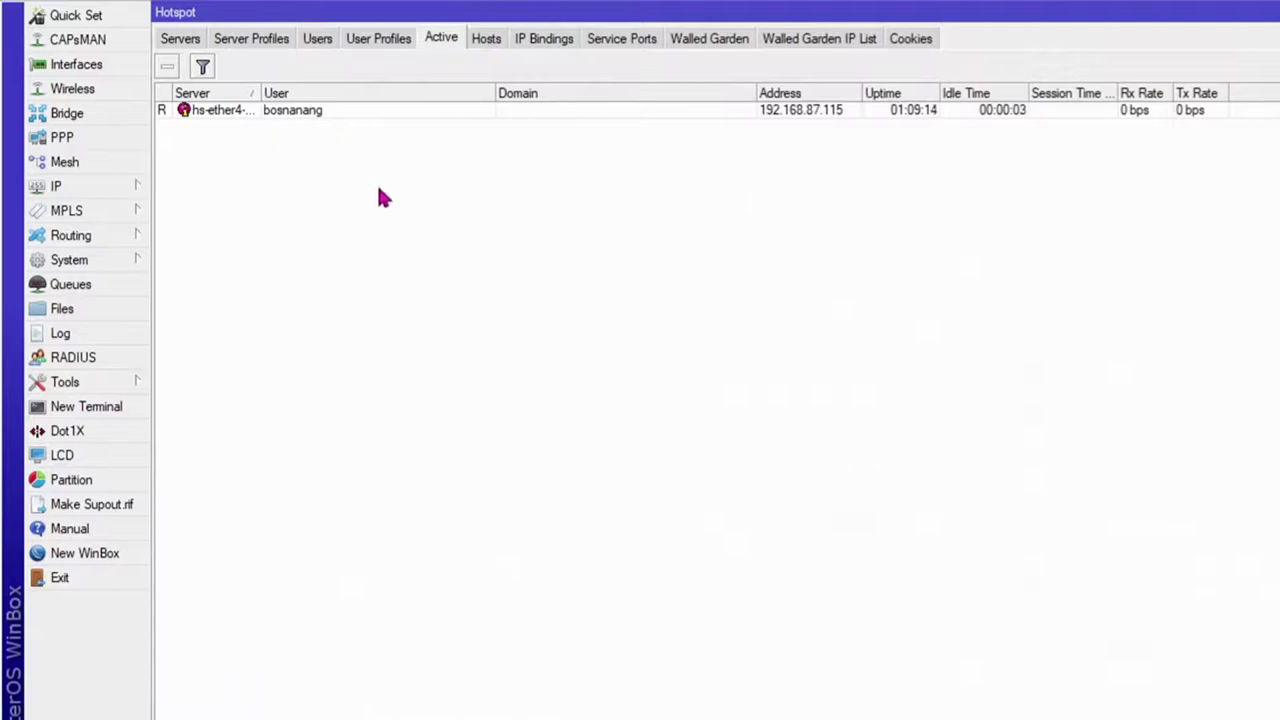
click(486, 42)
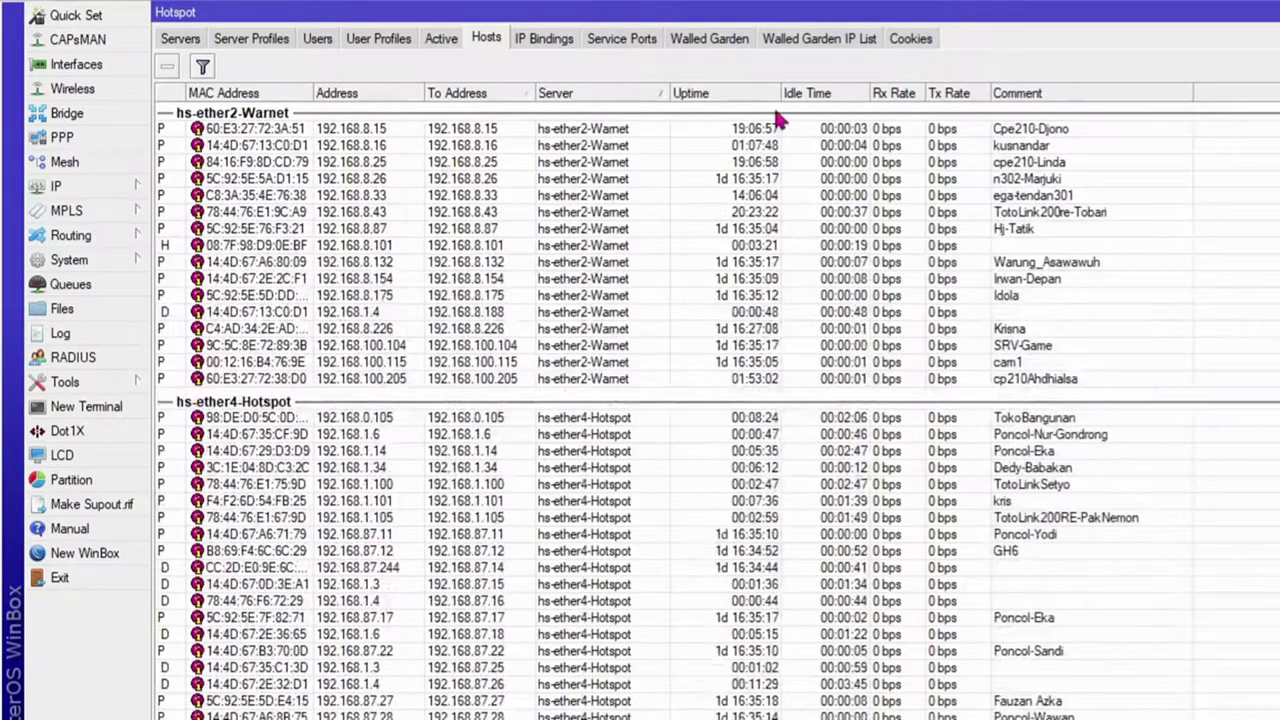
click(541, 40)
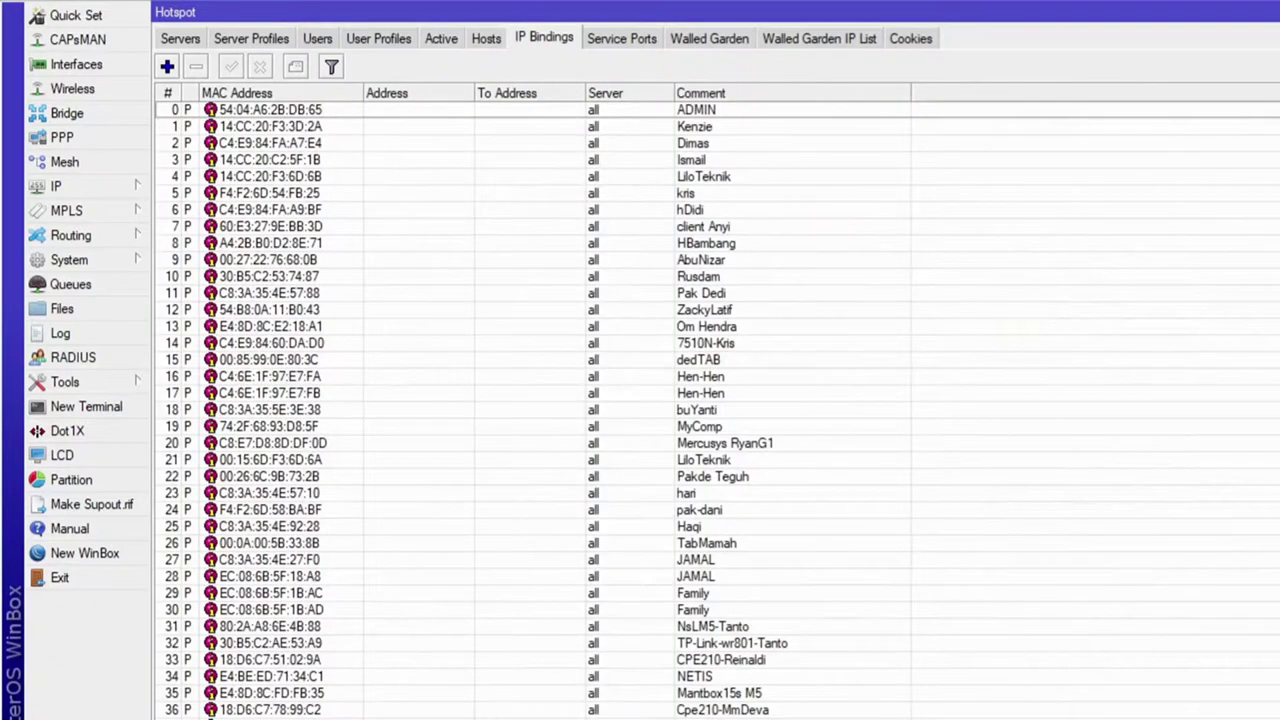
scroll(1022, 692, down, 20)
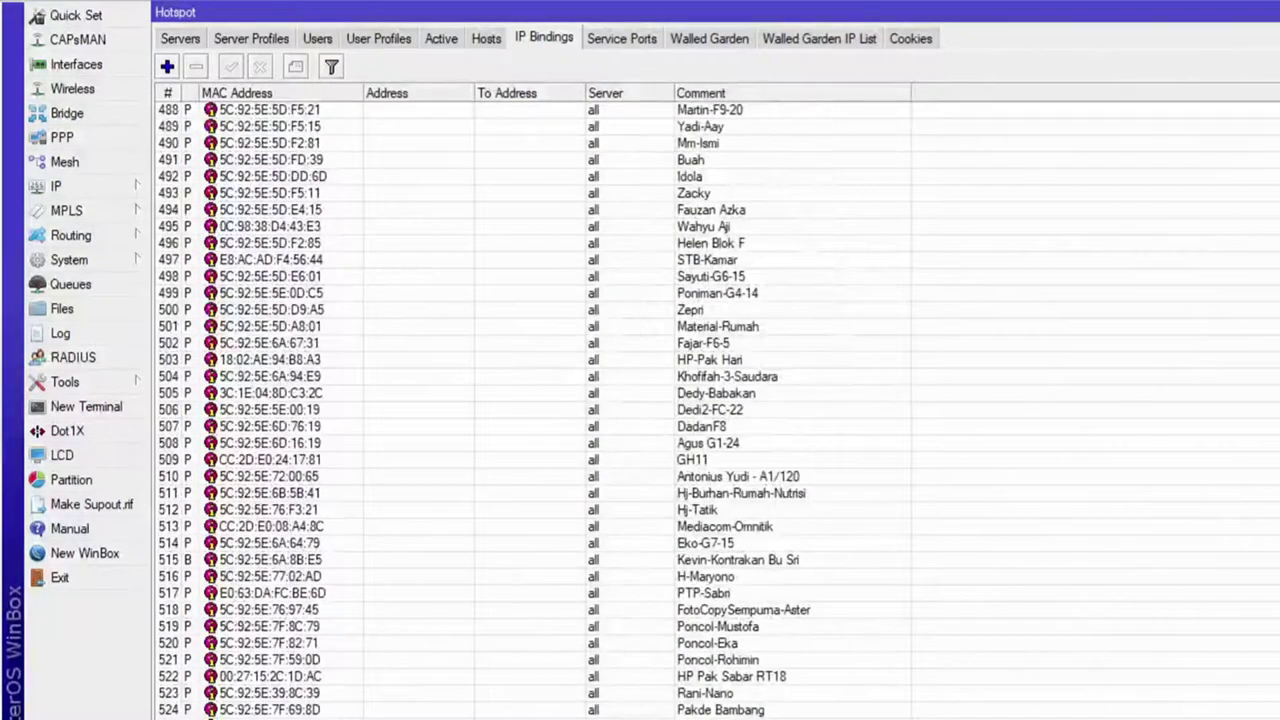
click(400, 717)
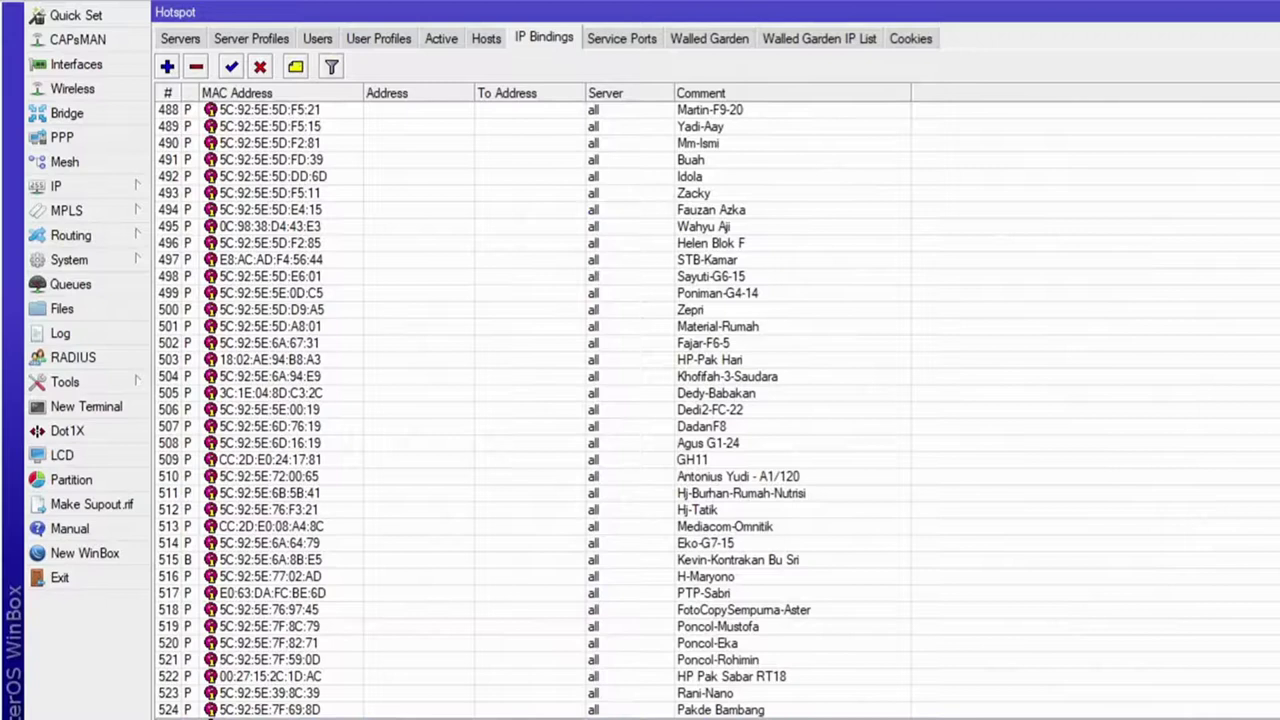
click(78, 188)
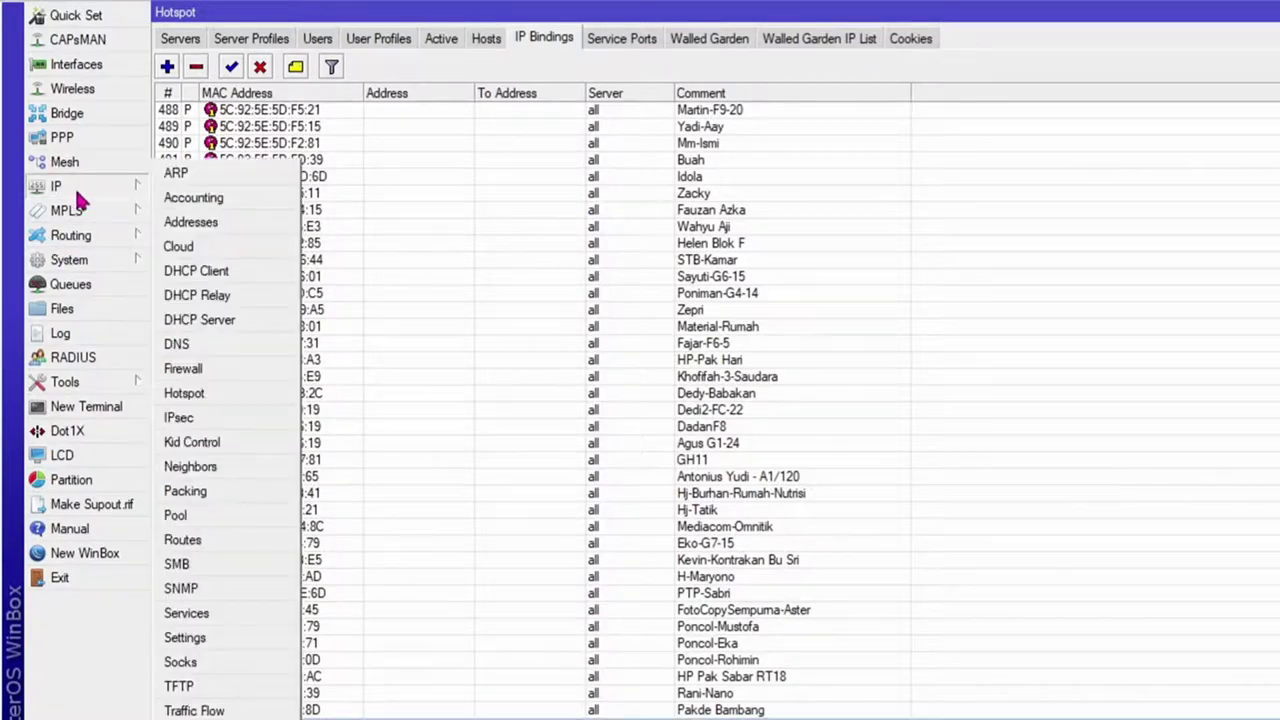
click(237, 318)
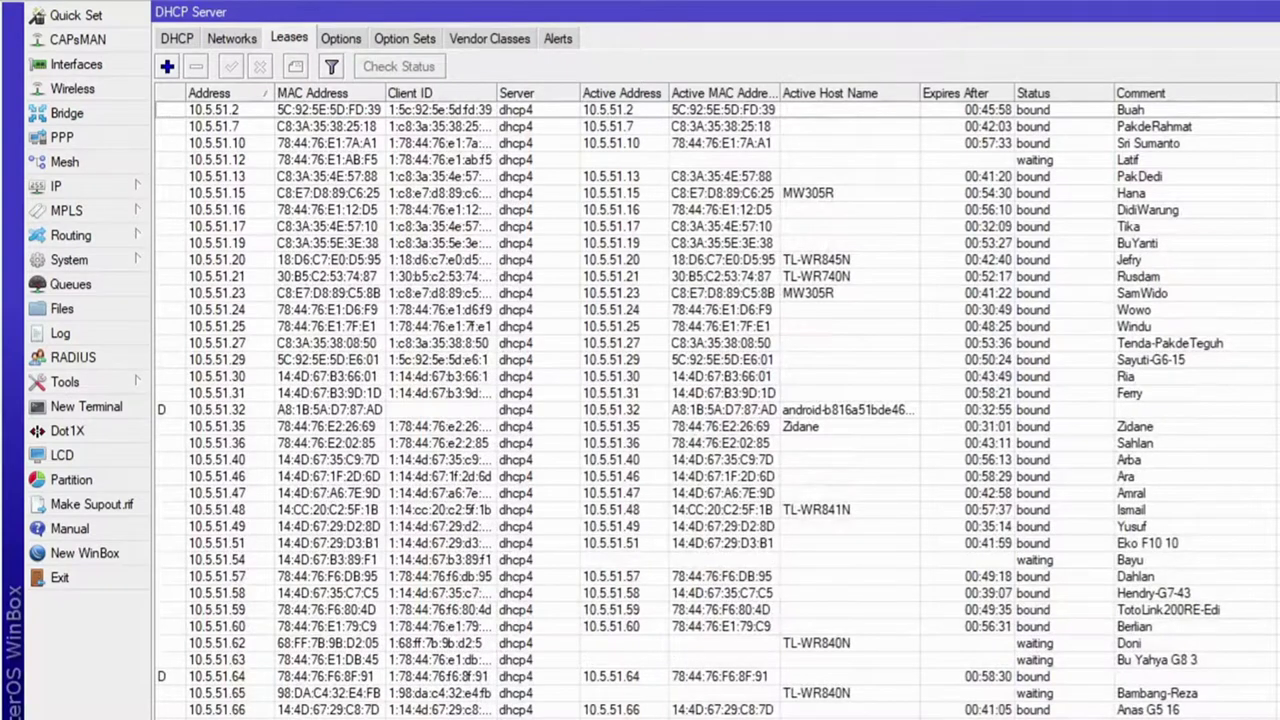
Step: Select the 192.168.87.166 lease labelled eko-net-prolink, then go back to the Simple Queues list
scroll(715, 400, down, 10)
click(700, 718)
scroll(580, 370, down, 9)
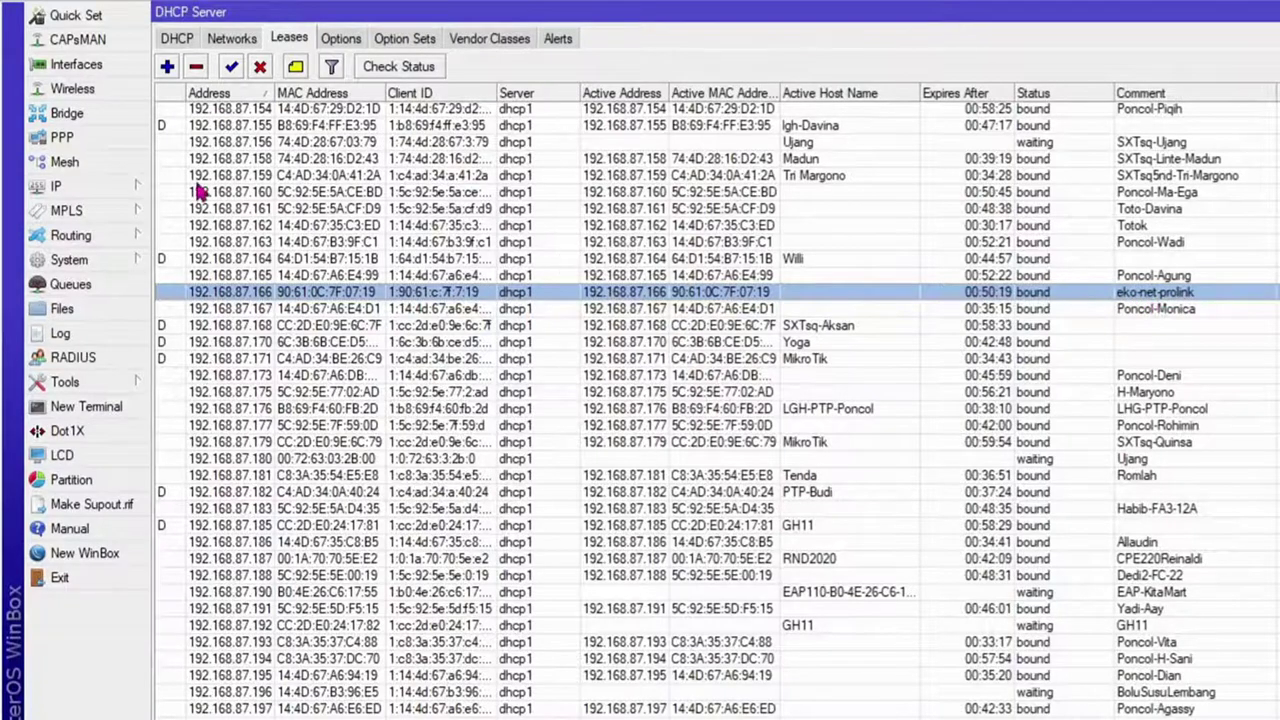
click(94, 281)
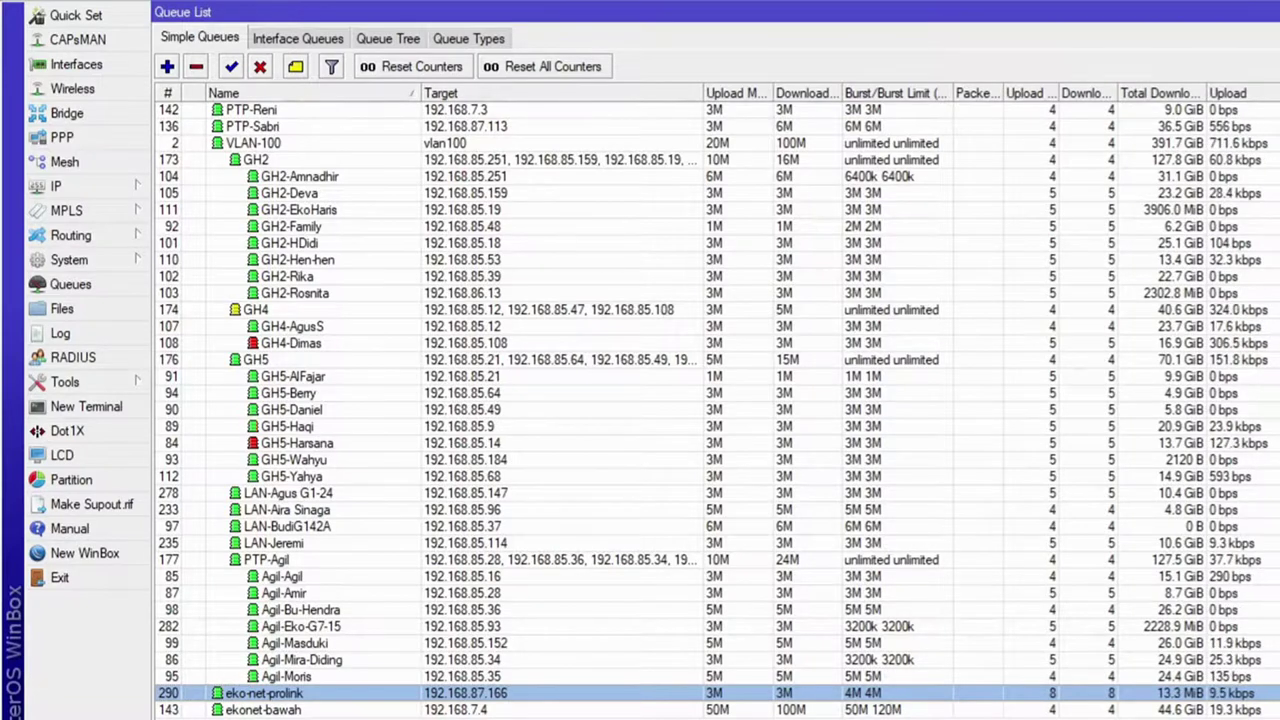
mouse_move(1115, 715)
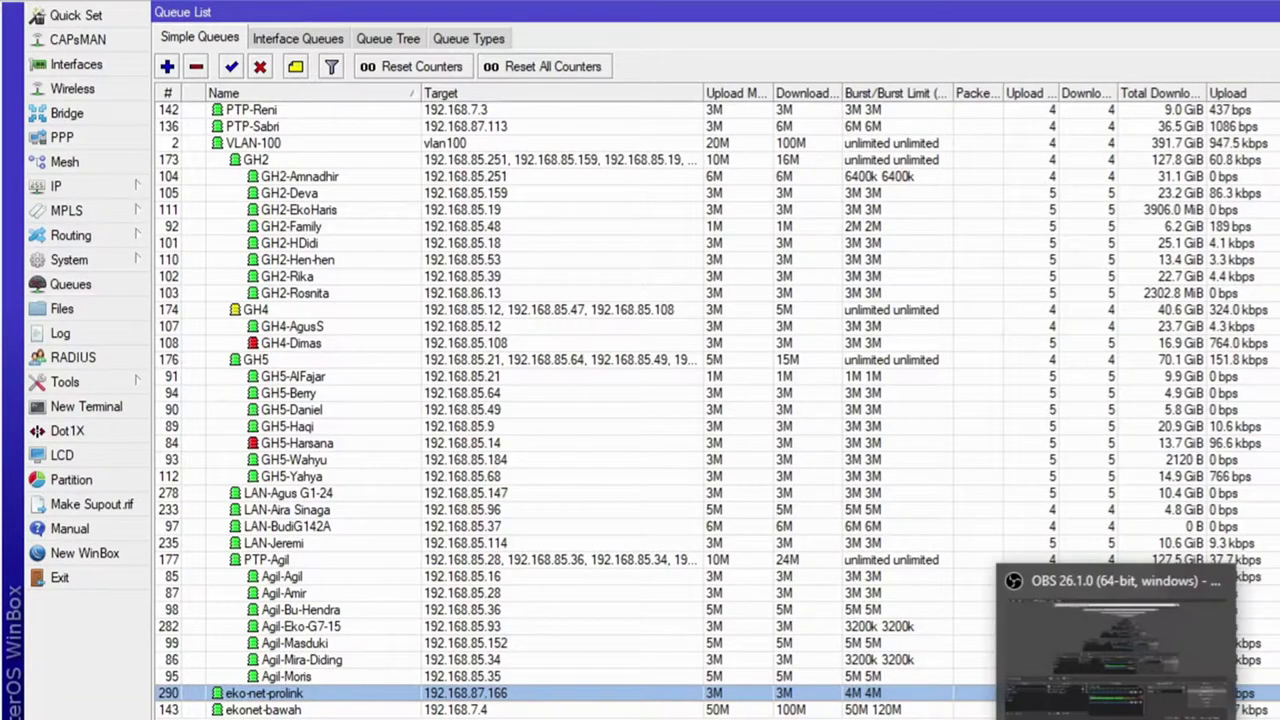